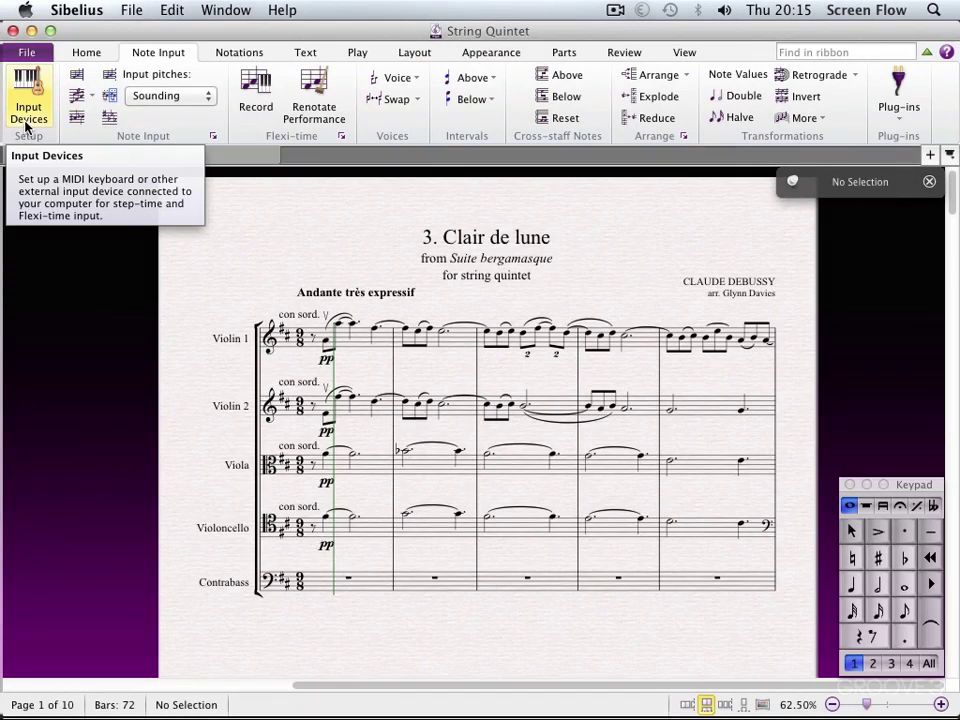
# Review the MIDI input device settings in the preferences and close them.
pyautogui.click(28, 110)
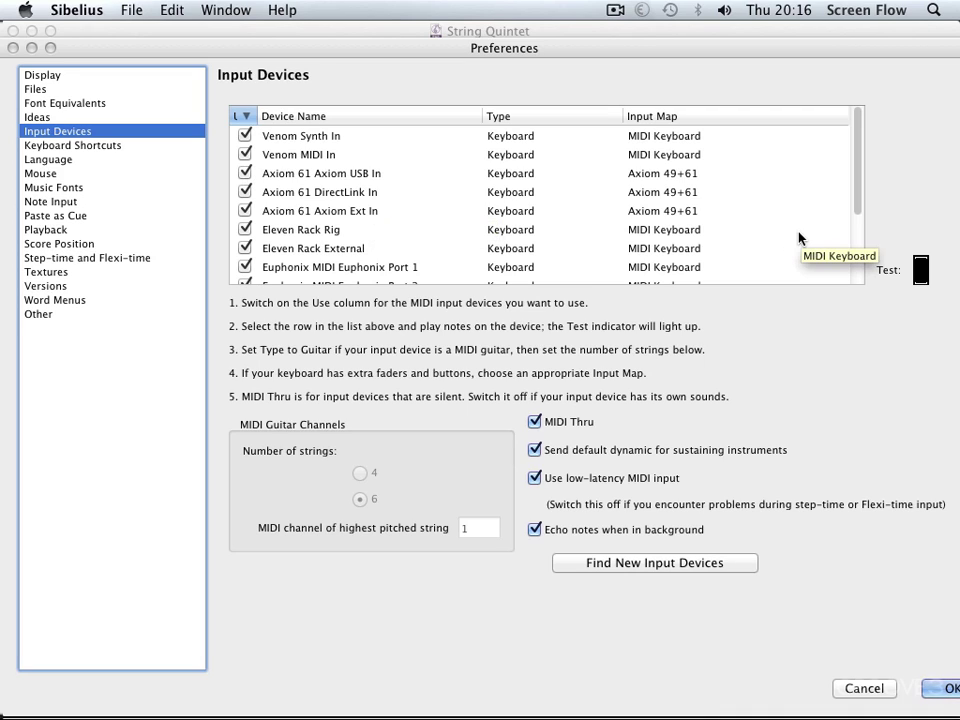
pyautogui.click(943, 689)
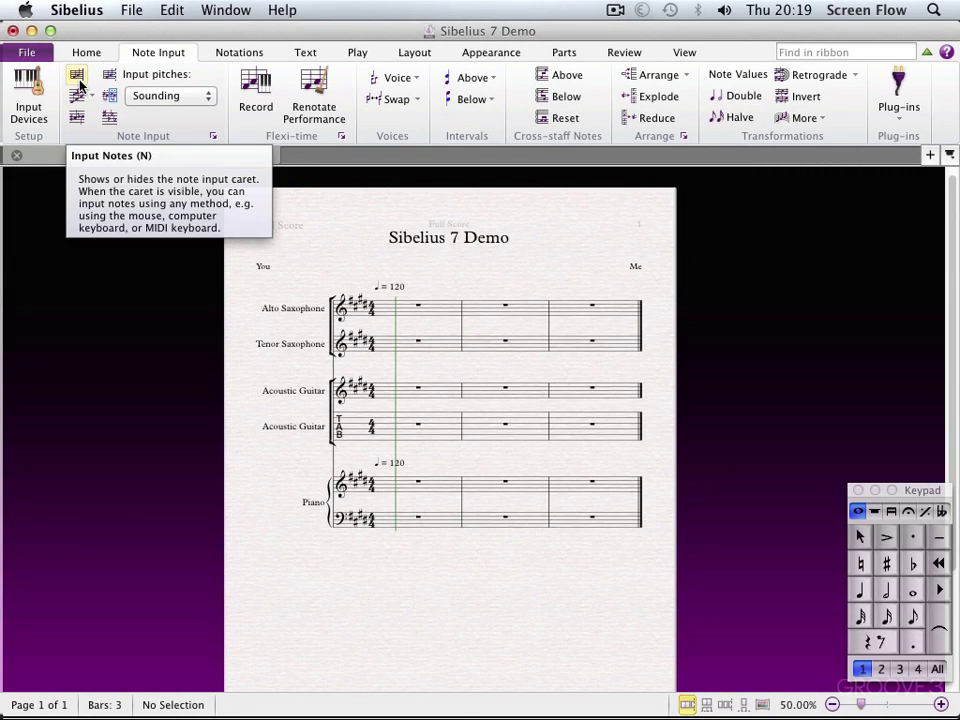
# Enter the quarter notes A, B, C, D, G, D, F, E across bars 1 and 2 of the Alto Saxophone staff.
pyautogui.click(403, 311)
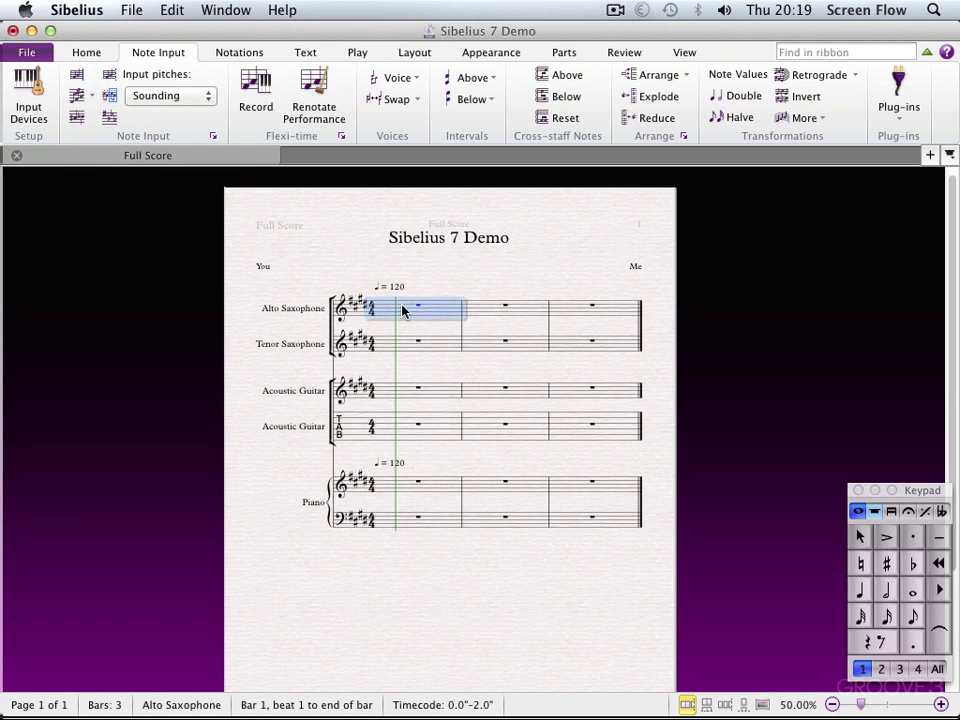
pyautogui.press('n')
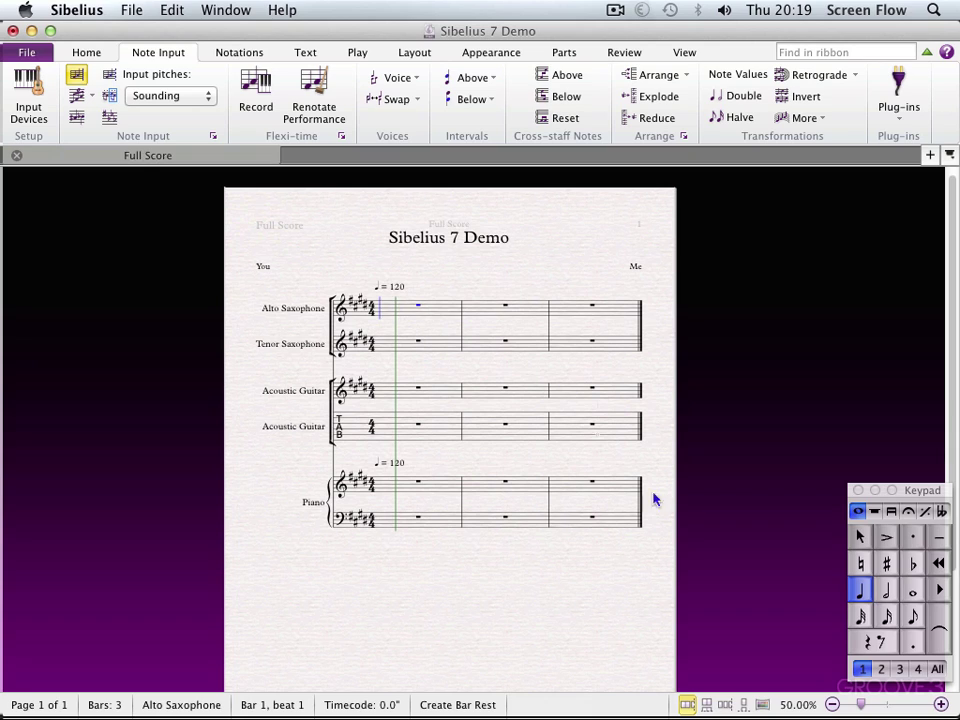
pyautogui.press('b')
pyautogui.press('c')
pyautogui.press('d')
pyautogui.press('e')
pyautogui.press('d')
pyautogui.press('f')
pyautogui.press('e')
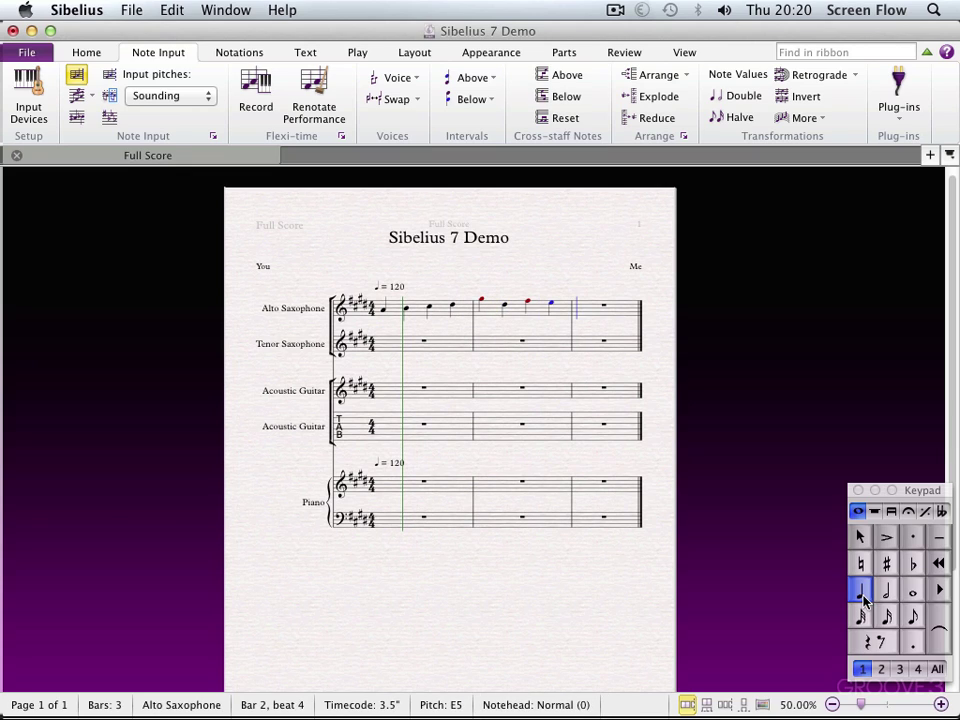
pyautogui.press('Escape')
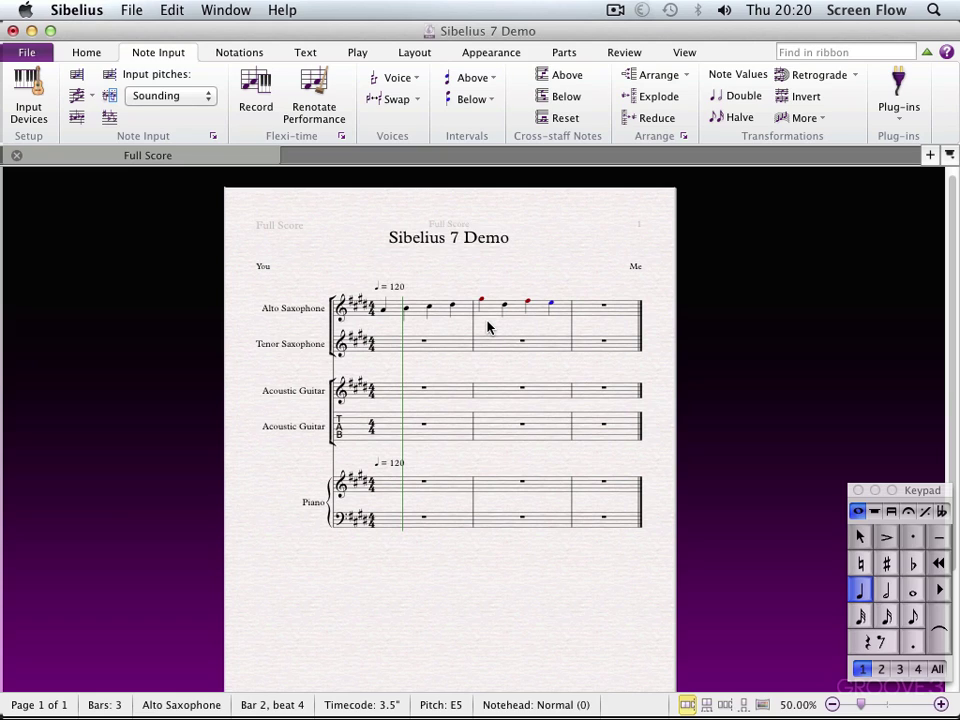
# Try raising the first note of the Alto Saxophone's bar 2 to C#6, and undo that pitch change.
pyautogui.press('super+equal')
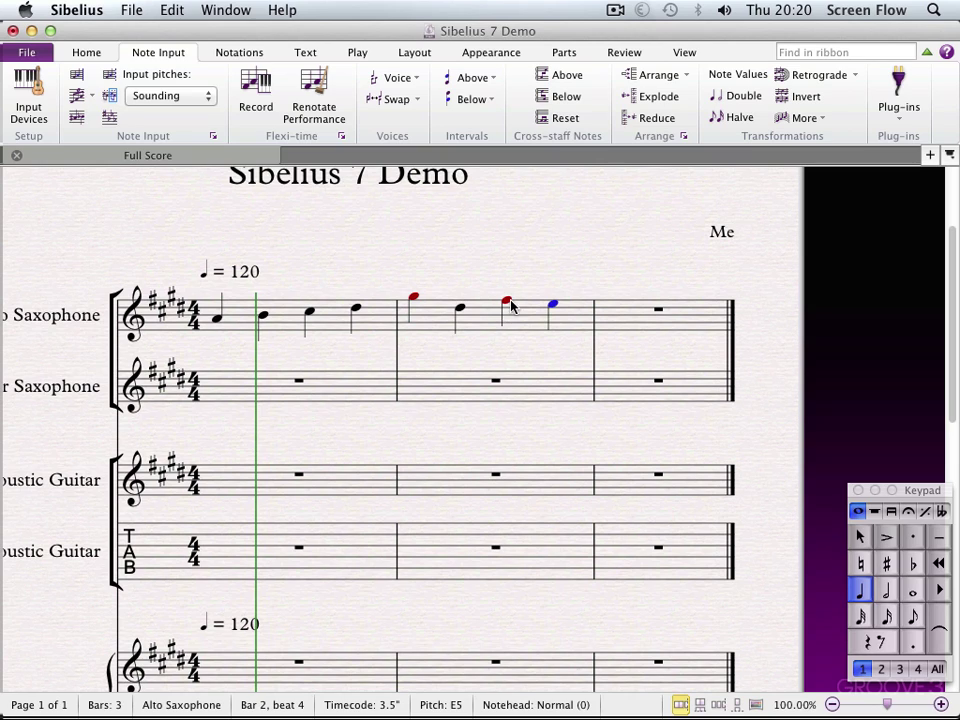
pyautogui.click(414, 300)
pyautogui.press('Up')
pyautogui.press('Up')
pyautogui.press('Up')
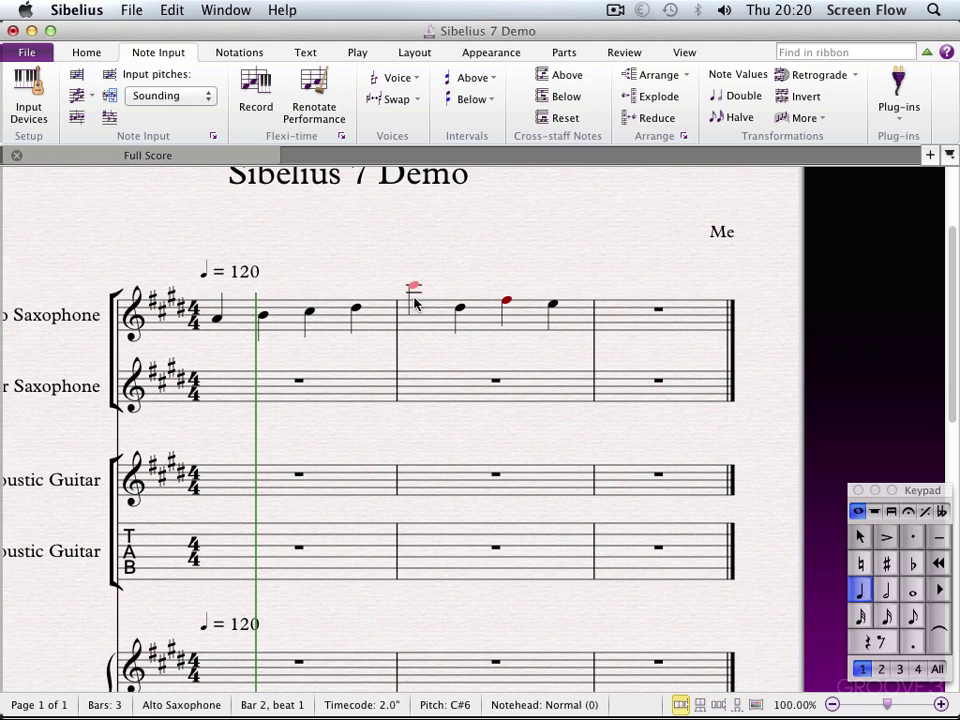
pyautogui.press('Escape')
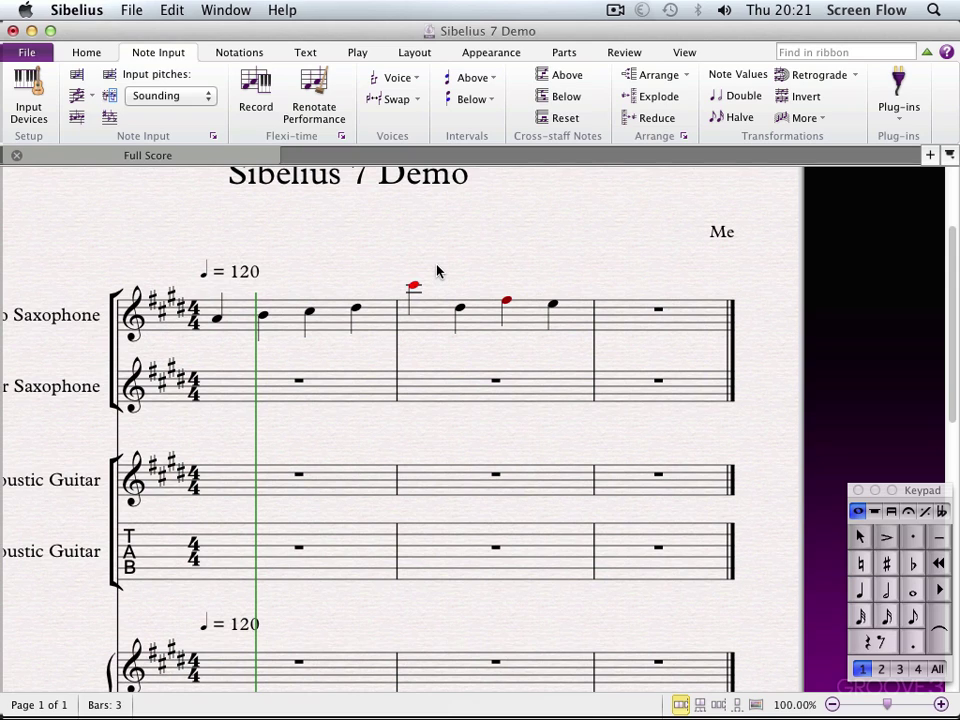
pyautogui.press('super+z')
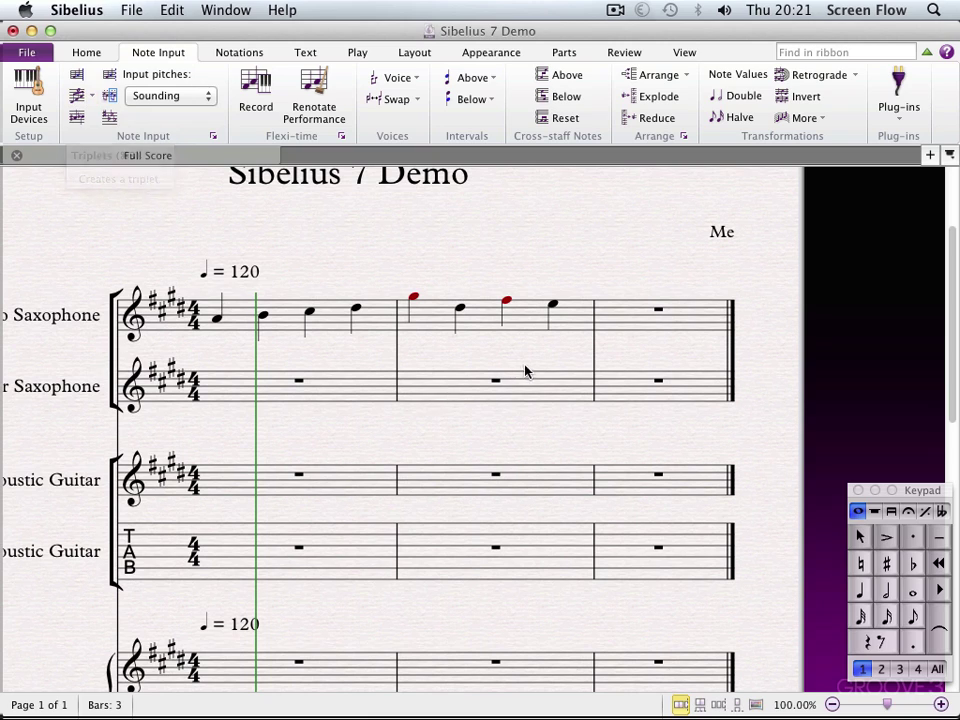
# Enter a quarter-note triplet of A, B and D# at the start of bar 3 in the Alto Saxophone staff.
pyautogui.click(628, 325)
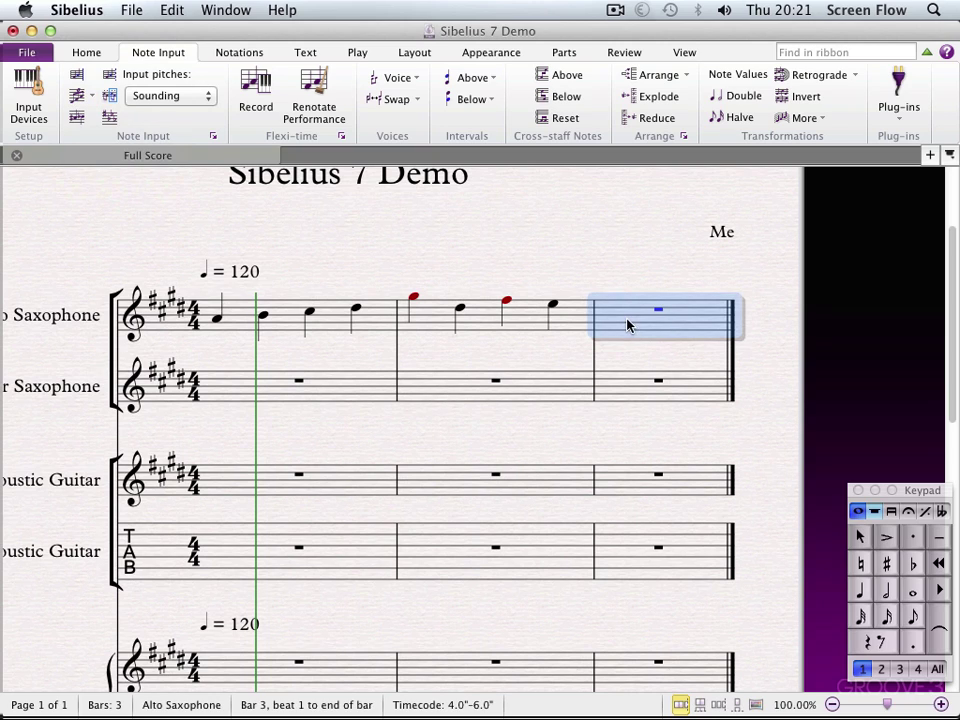
pyautogui.click(861, 592)
pyautogui.click(861, 592)
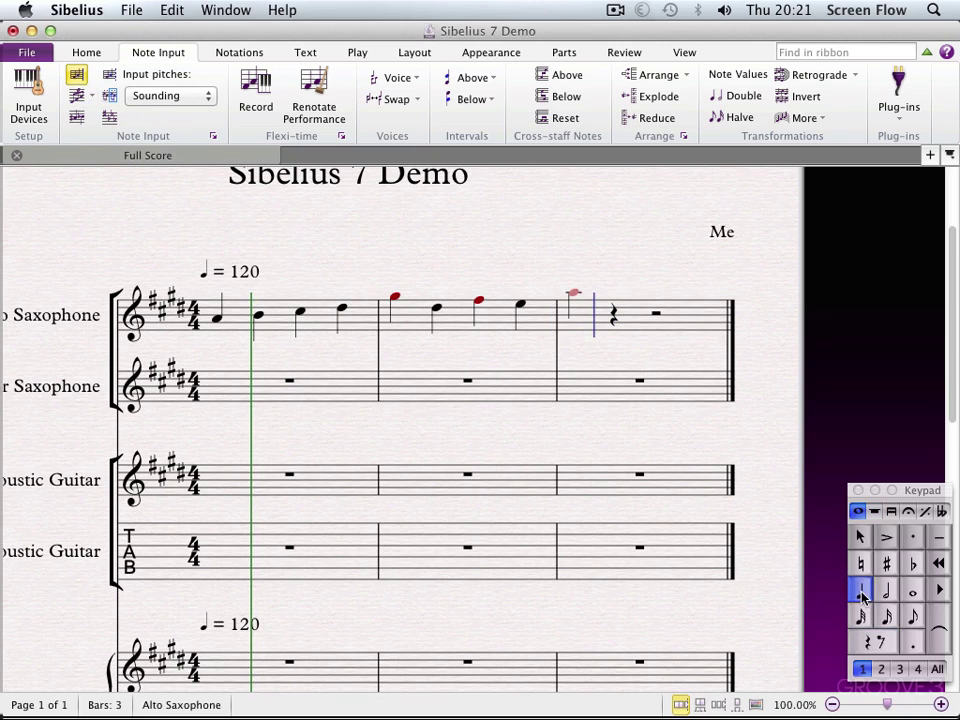
pyautogui.press('a')
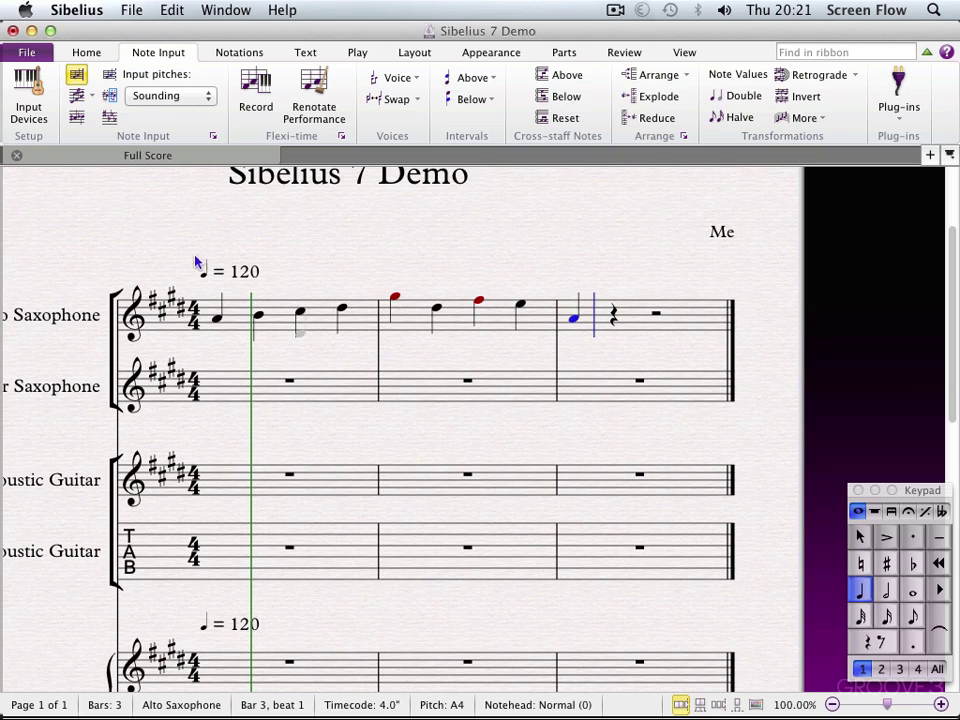
pyautogui.click(78, 99)
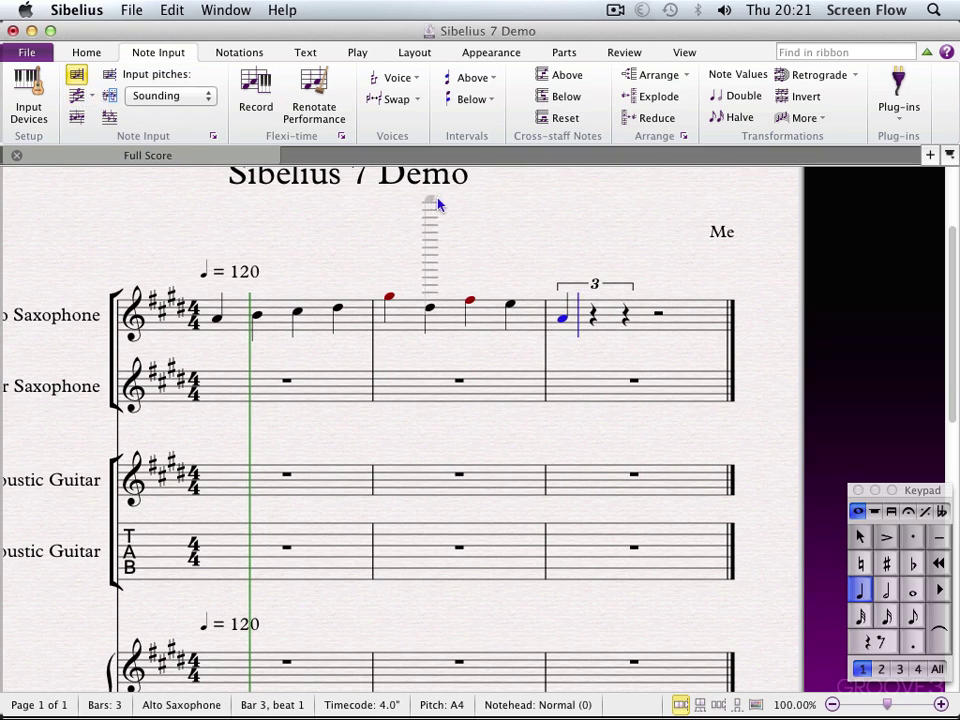
pyautogui.click(592, 316)
pyautogui.click(625, 309)
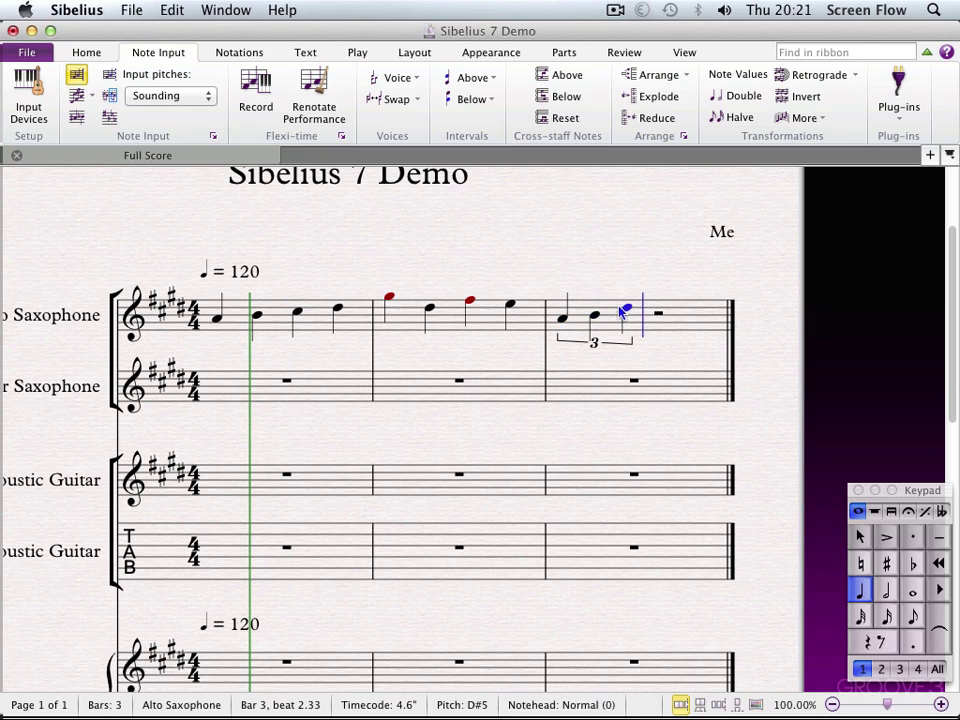
pyautogui.press('Escape')
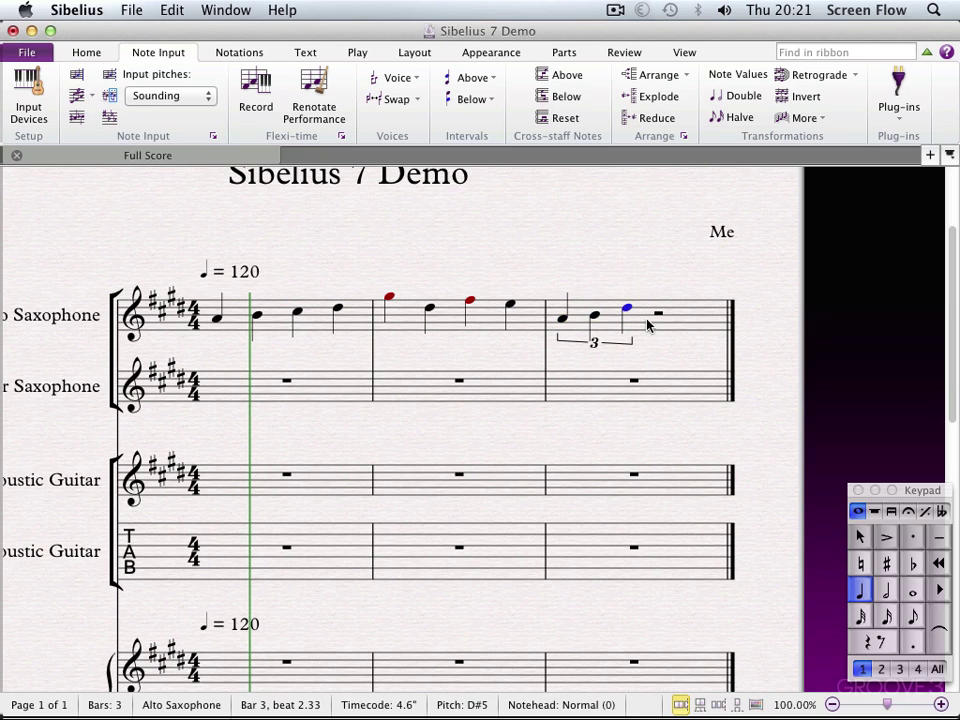
# Play back the Alto Saxophone part from bar 3.
pyautogui.click(648, 323)
pyautogui.press('space')
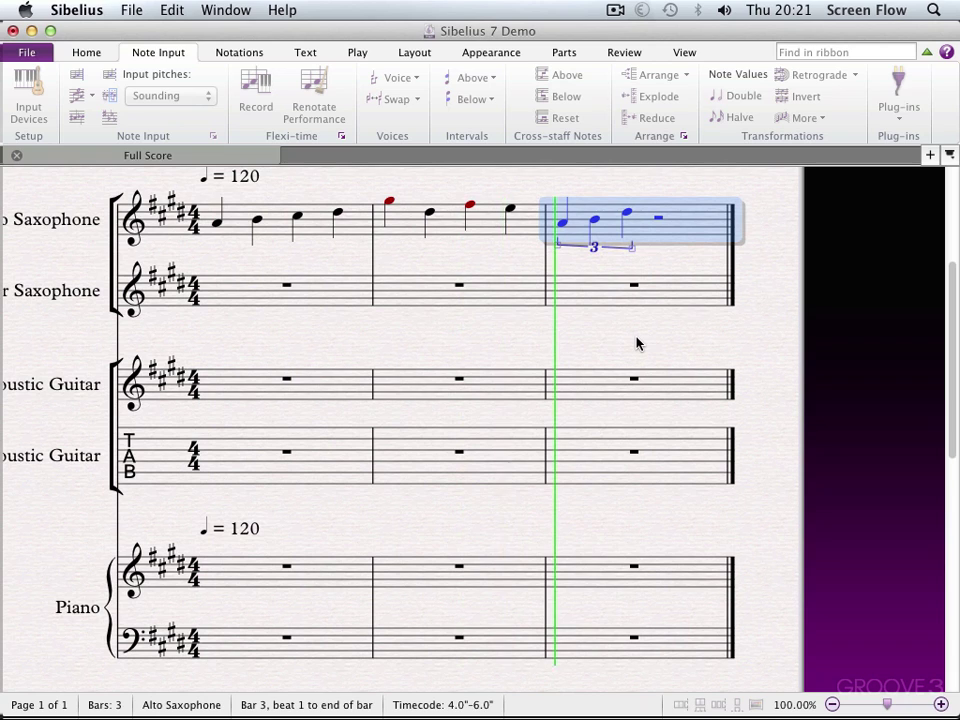
pyautogui.click(675, 245)
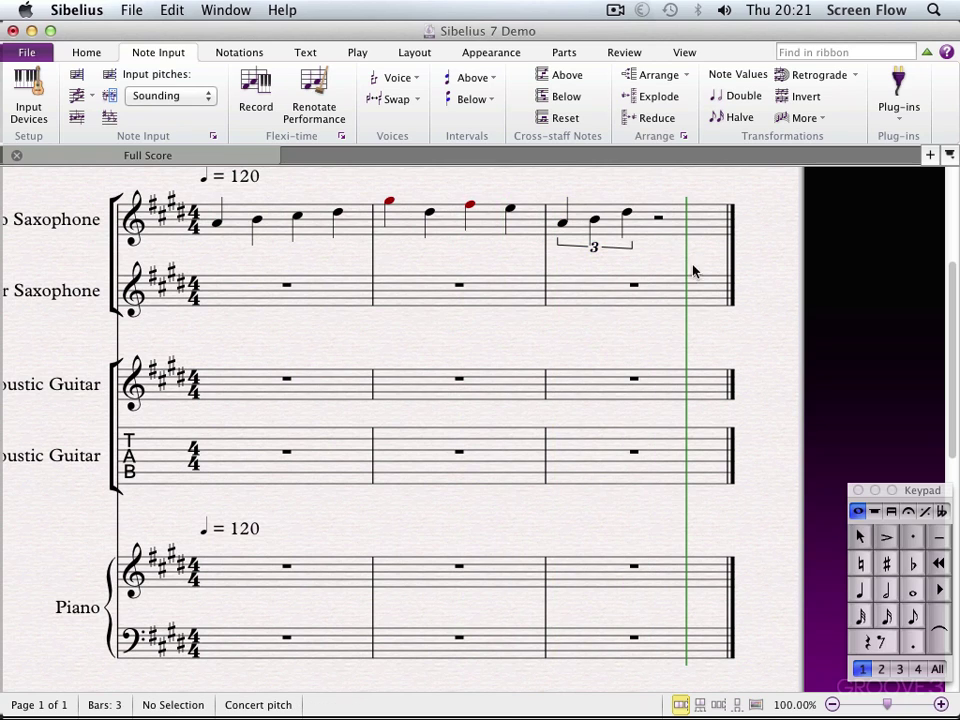
# Fill the remaining half rest in the Alto Saxophone's bar 3 with two G#4 quarter notes.
pyautogui.press('n')
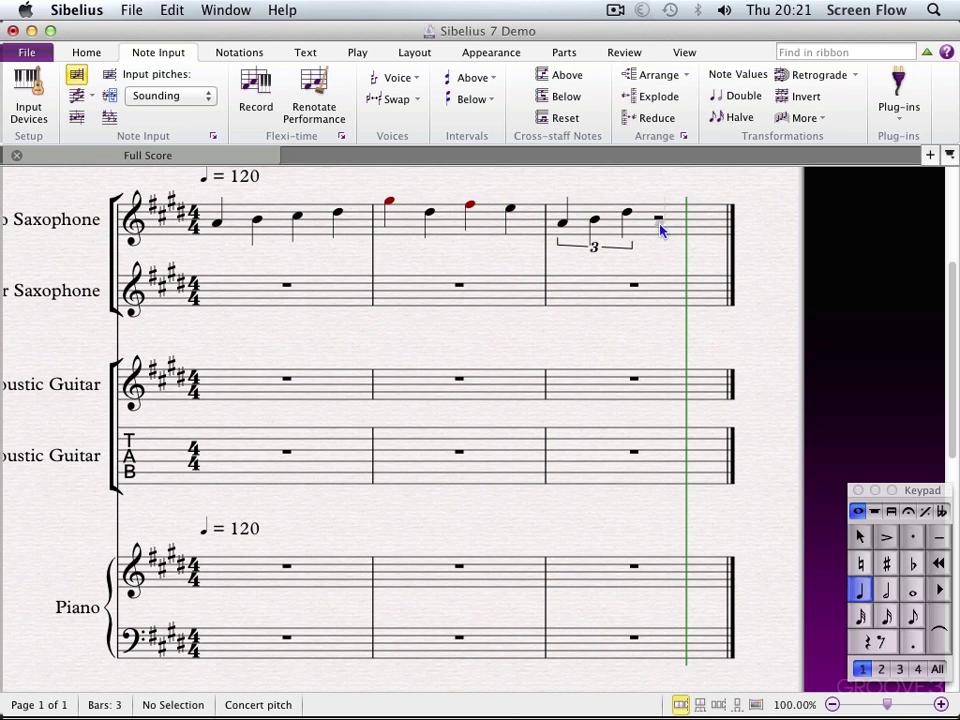
pyautogui.click(660, 228)
pyautogui.click(681, 229)
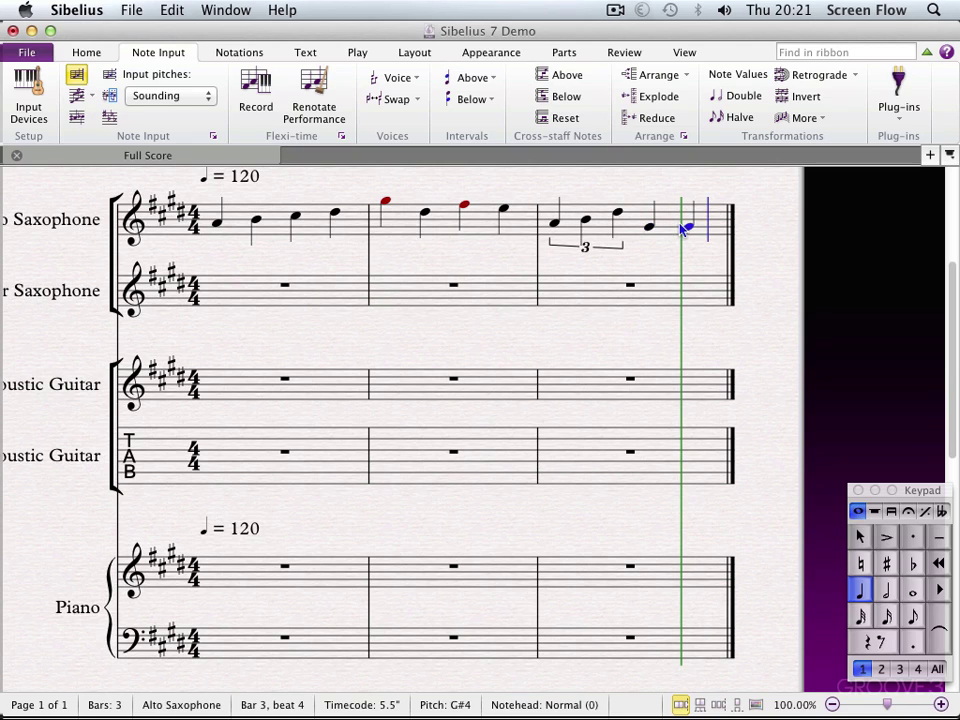
pyautogui.press('Escape')
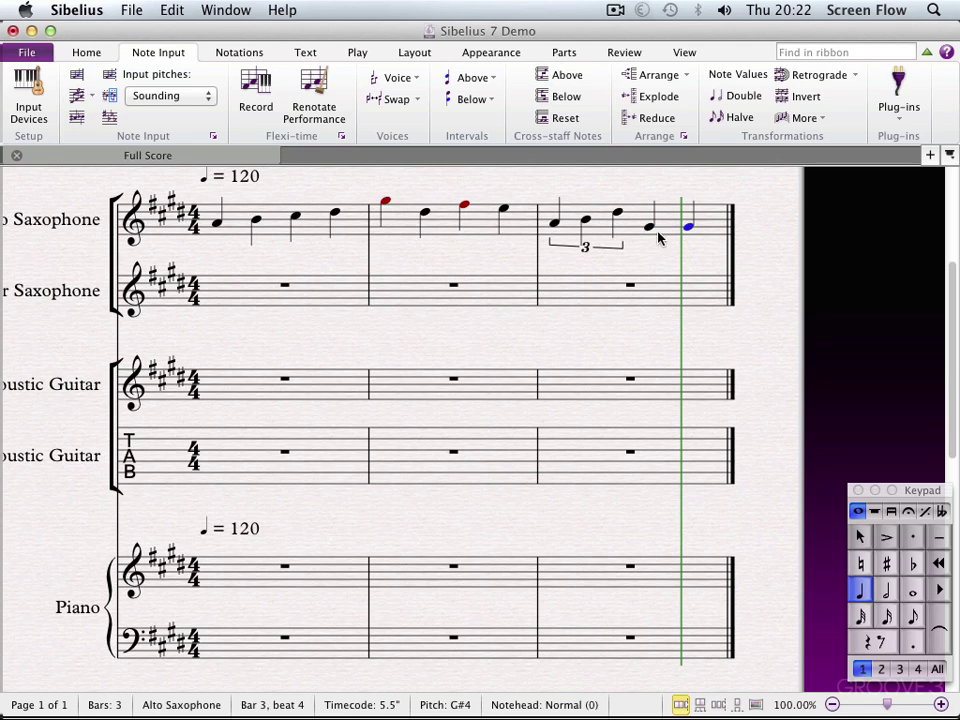
# Play back the score from the first note of the Alto Saxophone's bar 2.
pyautogui.click(386, 203)
pyautogui.press('p')
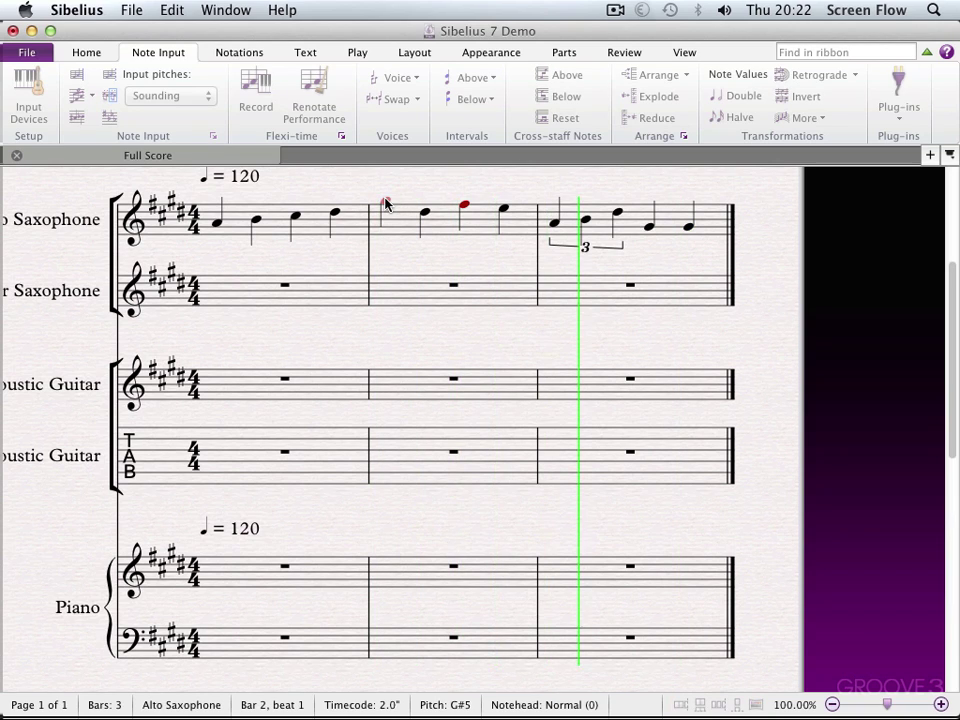
pyautogui.press('Escape')
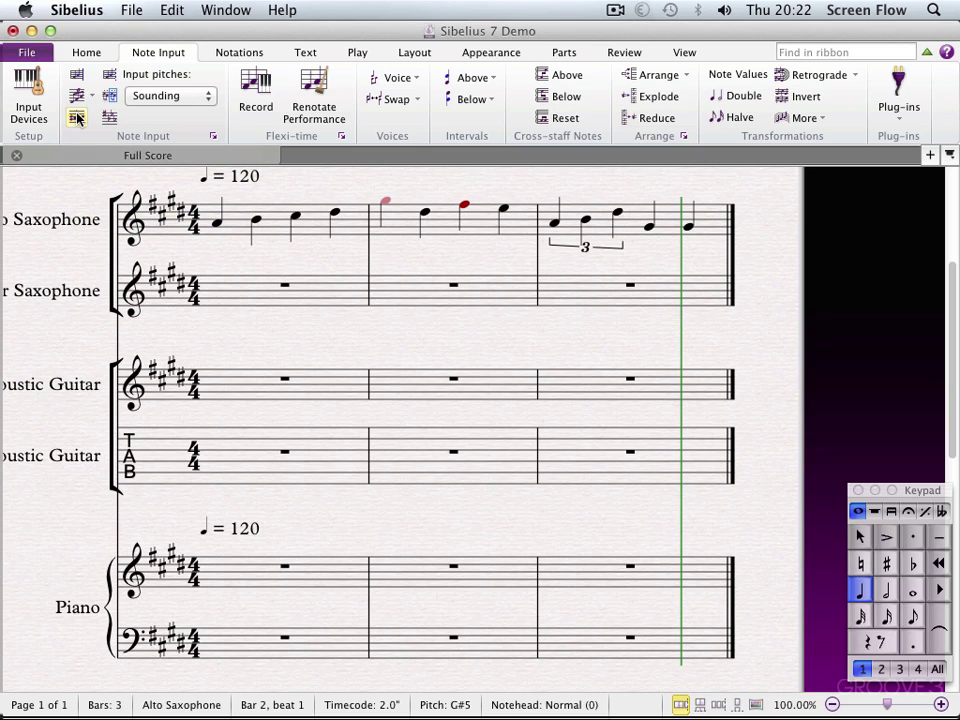
pyautogui.press('Escape')
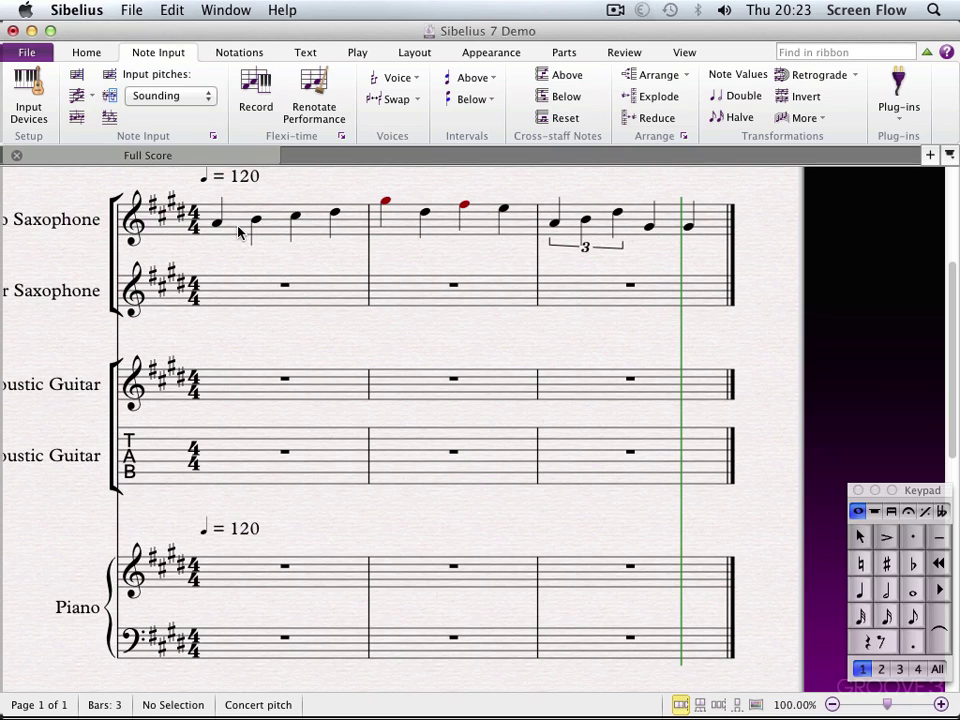
# Respell all the Alto Saxophone notes in bars 1 to 3 with their enharmonic equivalents.
pyautogui.click(238, 232)
pyautogui.keyDown('shift'); pyautogui.click(705, 225); pyautogui.keyUp('shift')
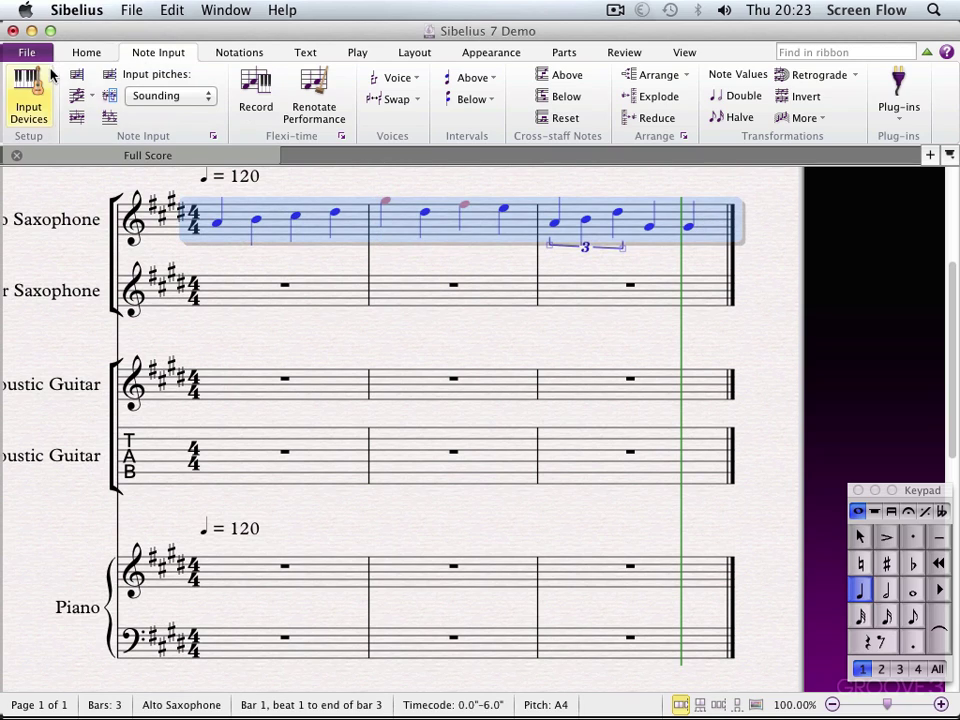
pyautogui.click(77, 118)
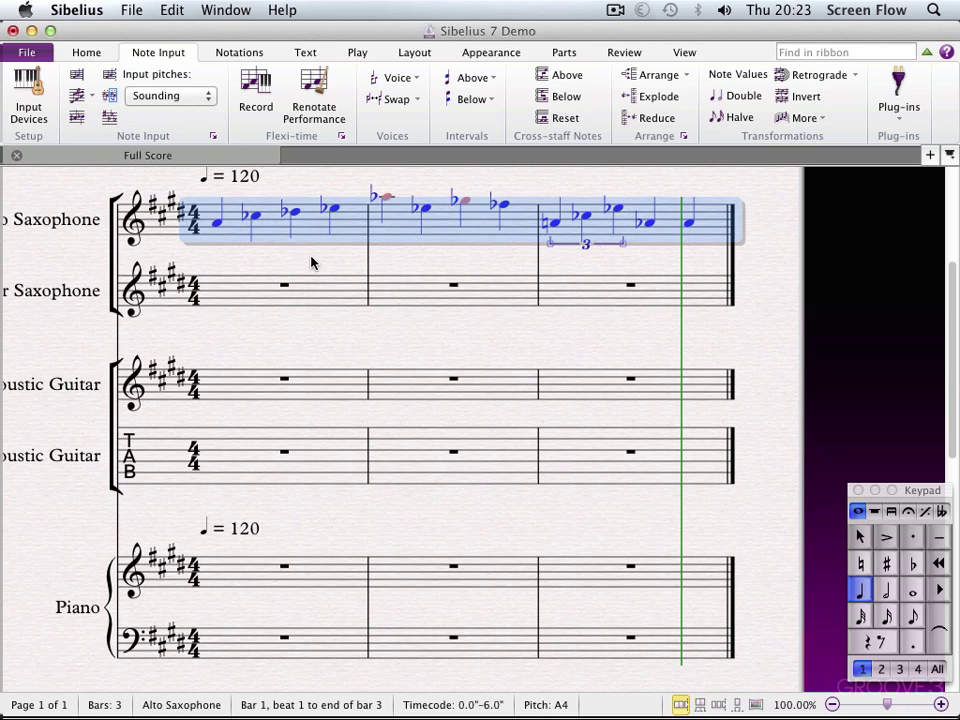
pyautogui.press('Escape')
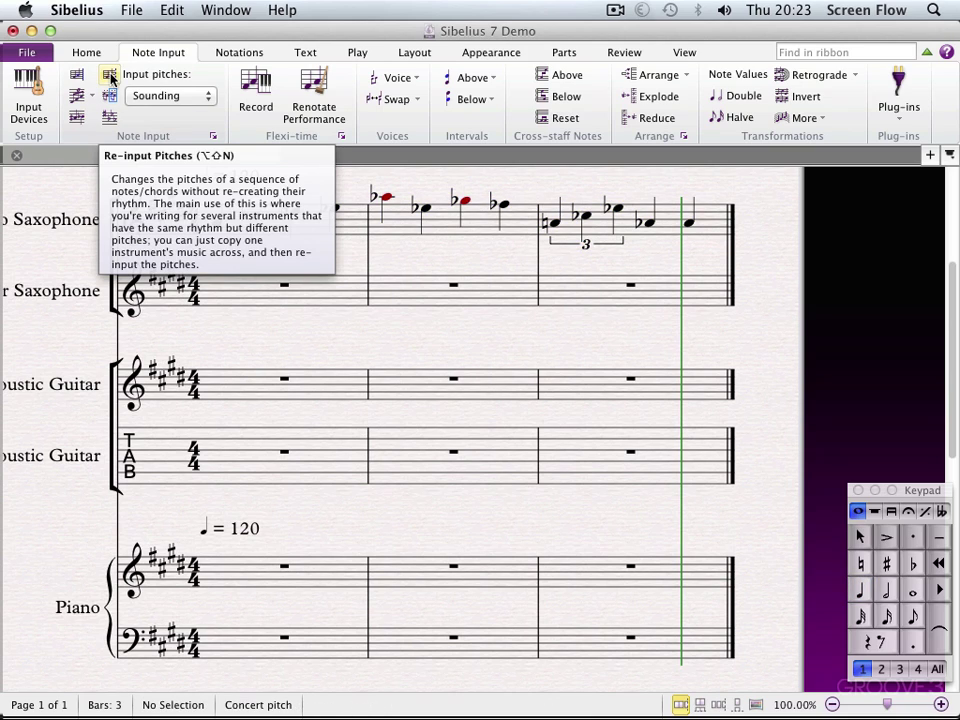
# Respell the Alto Saxophone passage in bars 1 to 3 again to restore its original accidentals.
pyautogui.click(347, 232)
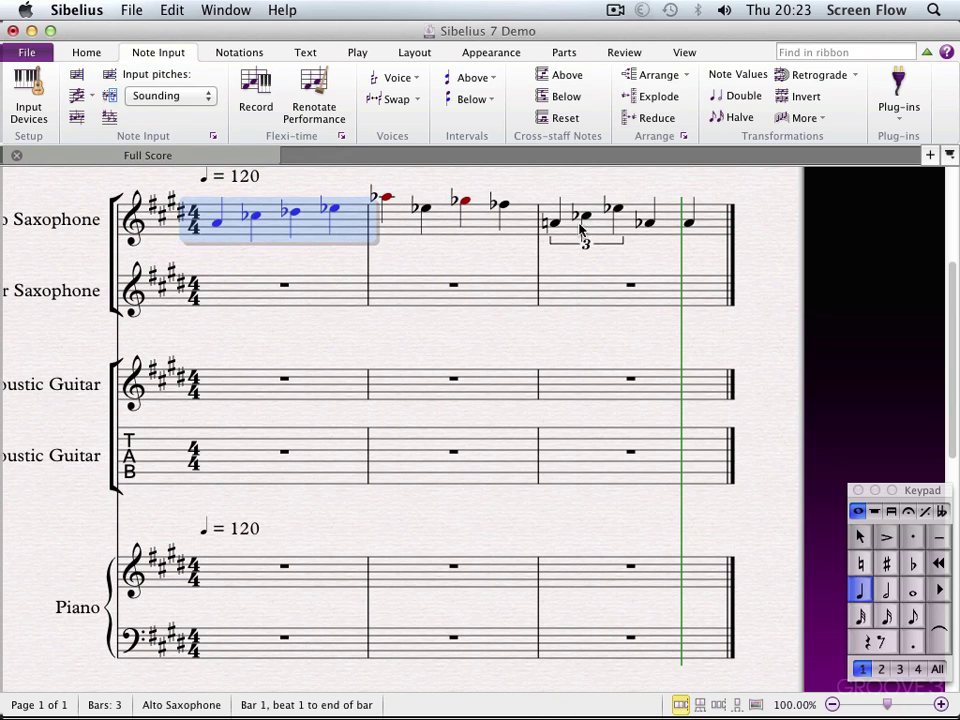
pyautogui.keyDown('shift'); pyautogui.click(671, 223); pyautogui.keyUp('shift')
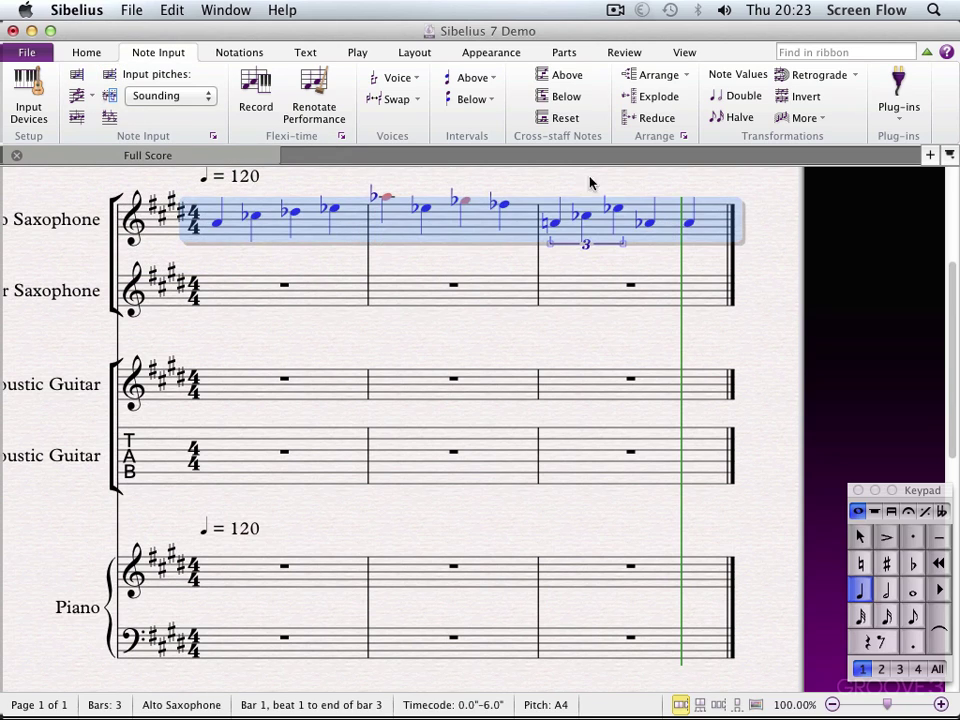
pyautogui.click(78, 118)
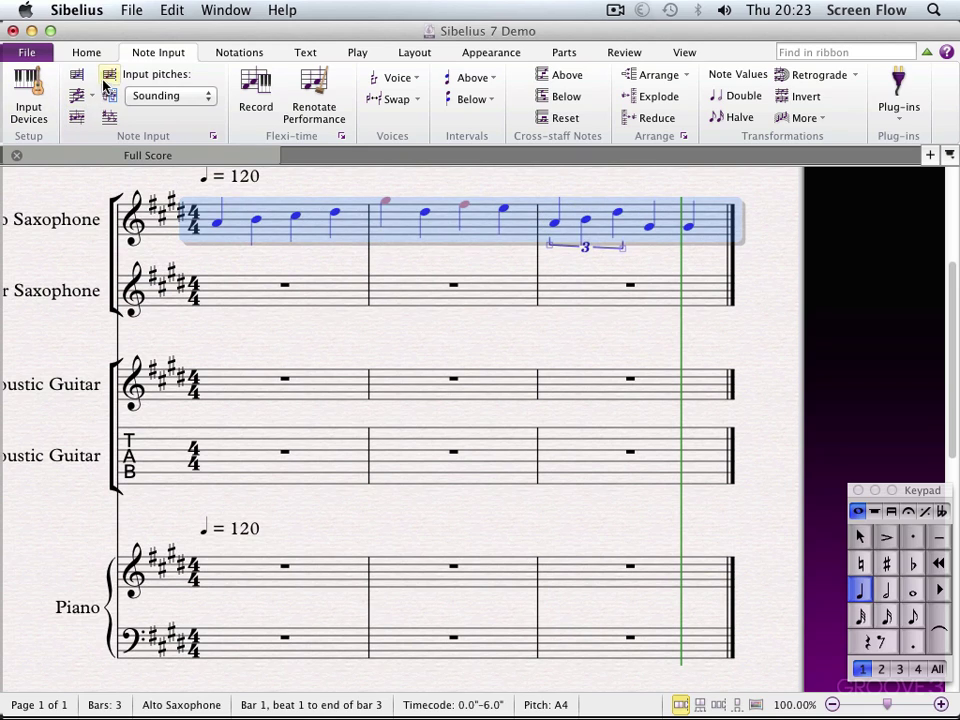
pyautogui.press('Escape')
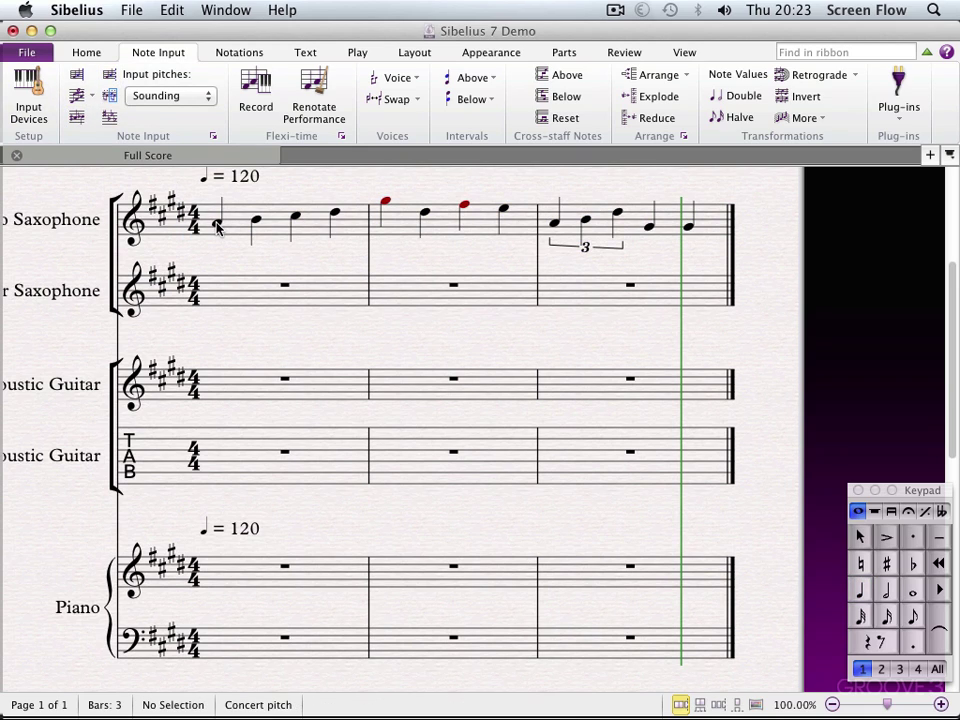
# Re-input the pitches of the Alto Saxophone's bars 1 and 2 as D, F, G, A, E, F, D, G, keeping the rhythm.
pyautogui.click(218, 225)
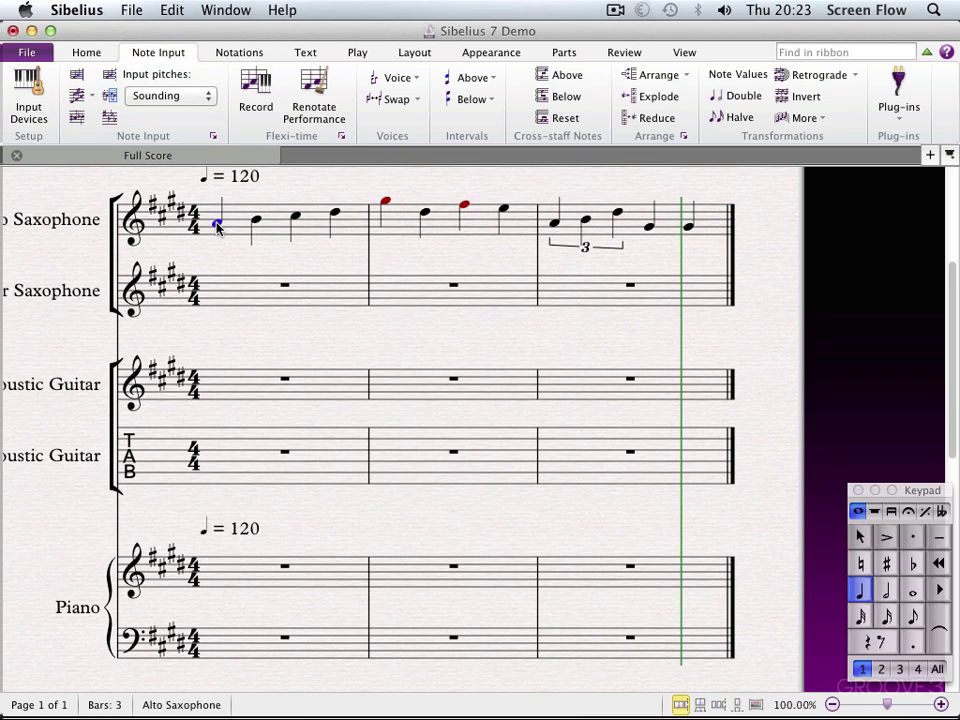
pyautogui.click(108, 75)
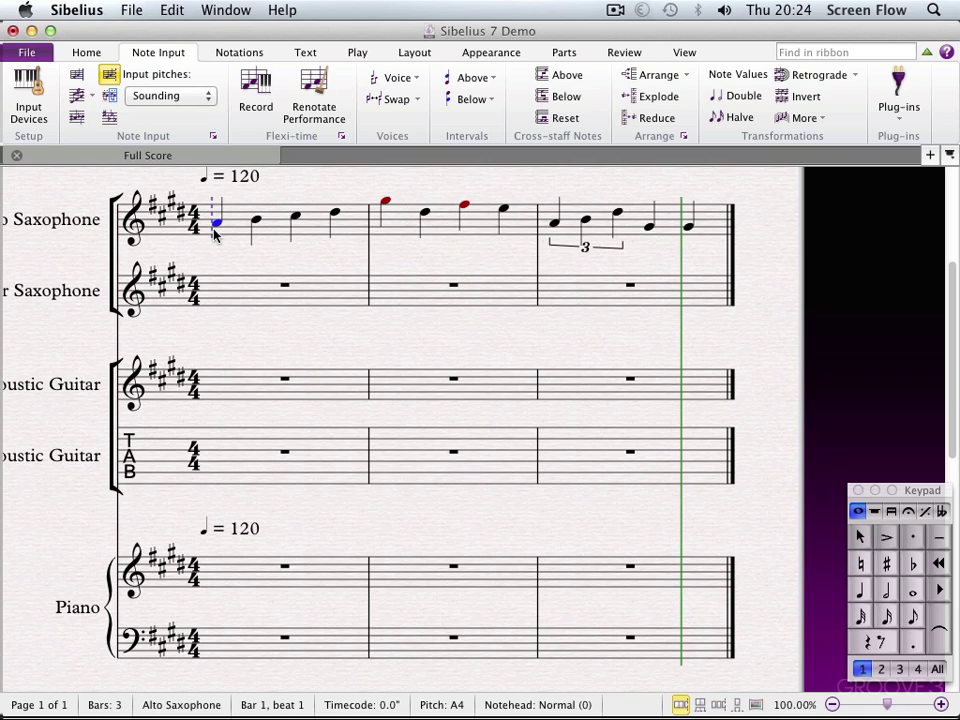
pyautogui.press('d')
pyautogui.press('f')
pyautogui.press('g')
pyautogui.press('a')
pyautogui.press('e')
pyautogui.press('f')
pyautogui.press('d')
pyautogui.press('g')
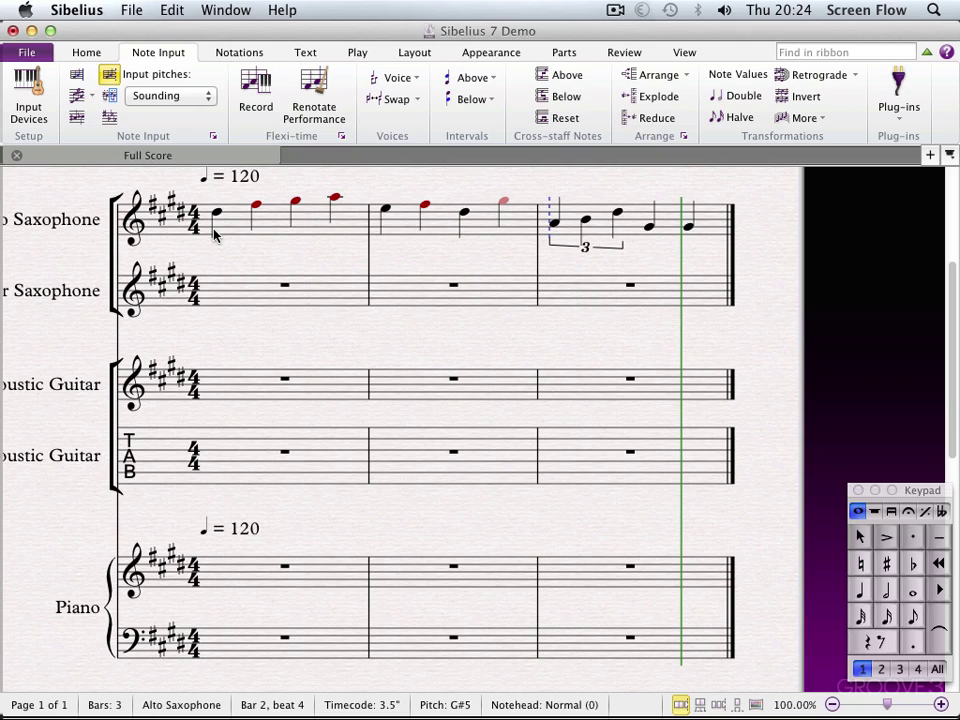
# Copy the Alto Saxophone's bars 1 to 3 to the Tenor Saxophone staff and lower the copy by one octave.
pyautogui.moveTo(213, 233); pyautogui.dragTo(631, 221)
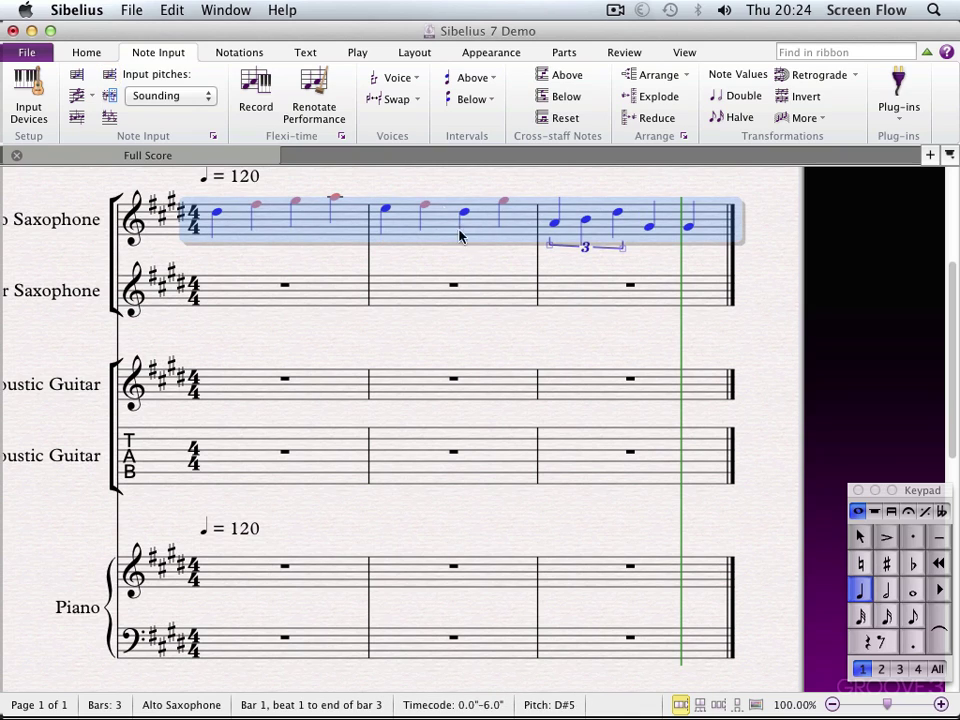
pyautogui.keyDown('alt'); pyautogui.click(215, 302); pyautogui.keyUp('alt')
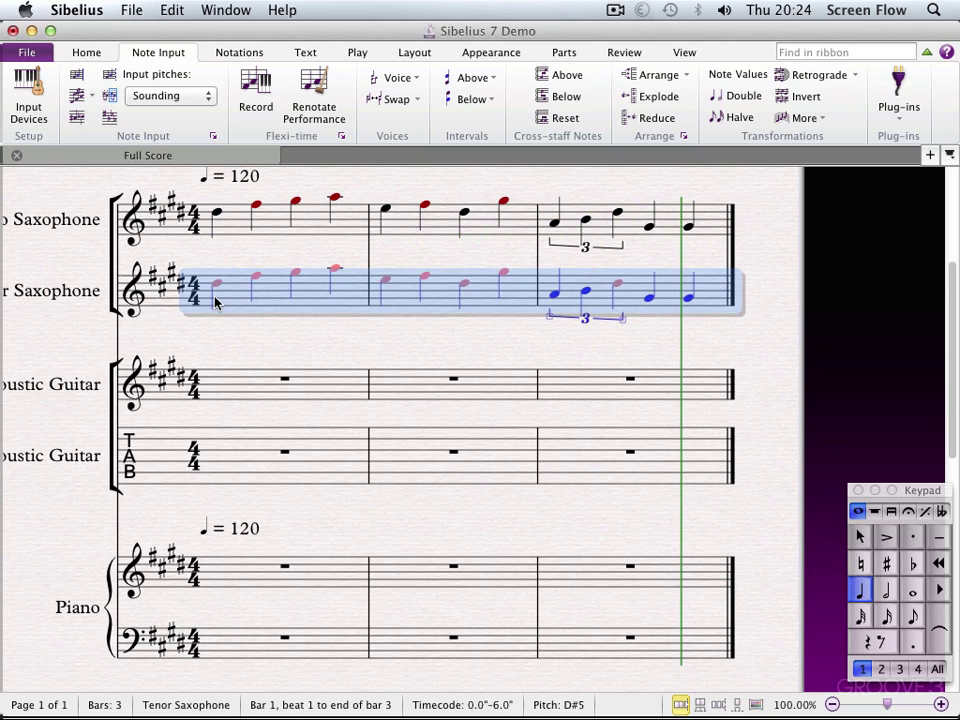
pyautogui.press('super+Down')
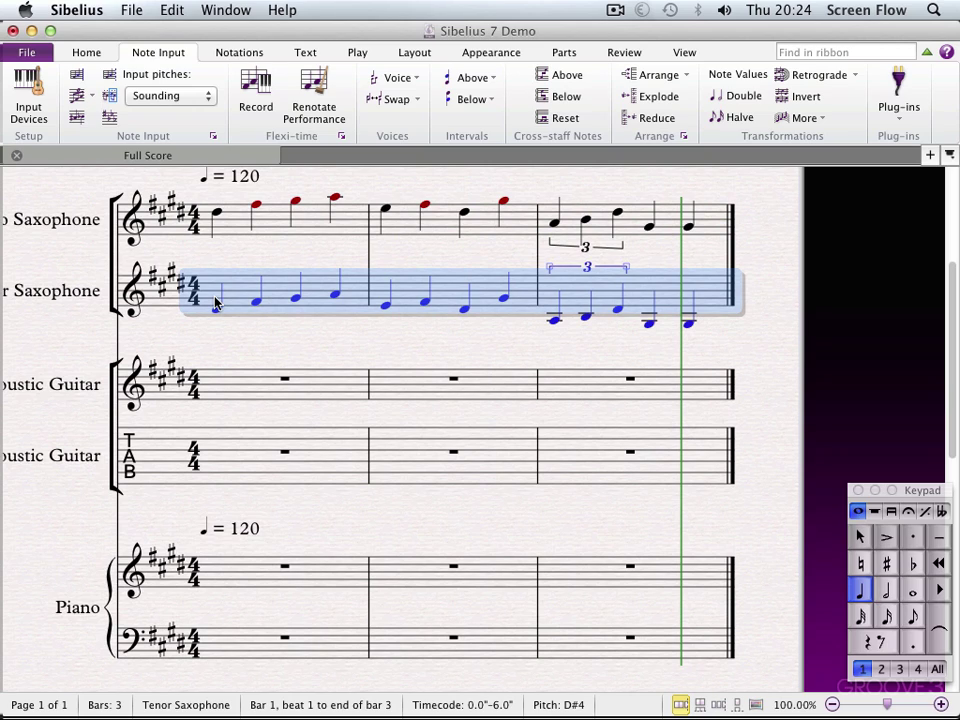
# Repeat the three-bar Tenor Saxophone and Alto Saxophone passages into bars 4 to 6.
pyautogui.press('r')
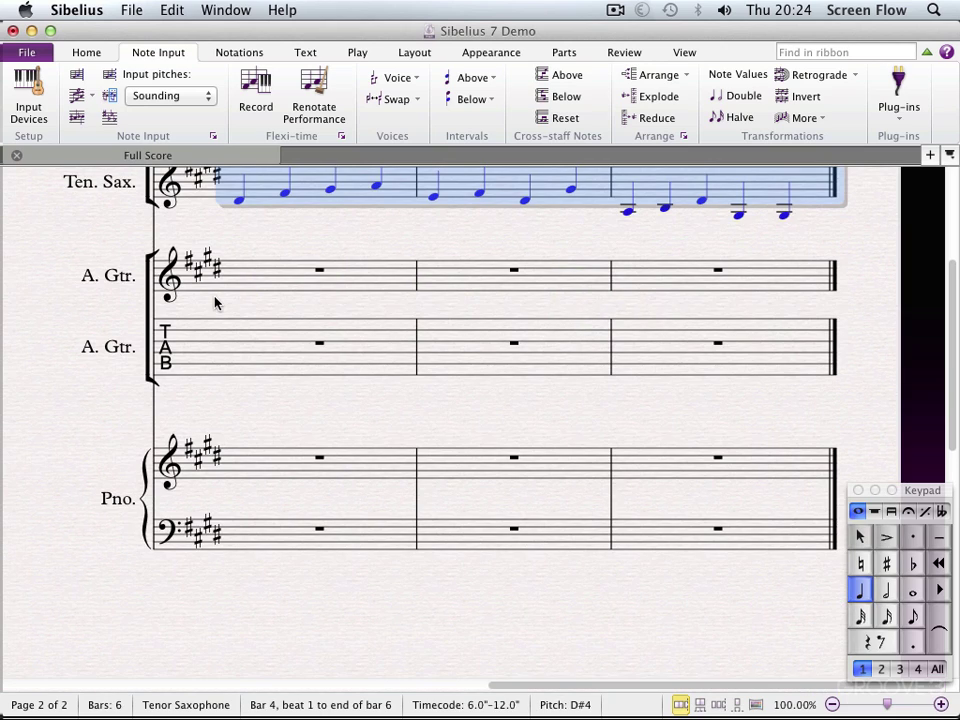
pyautogui.press('super+minus')
pyautogui.press('super+minus')
pyautogui.press('super+minus')
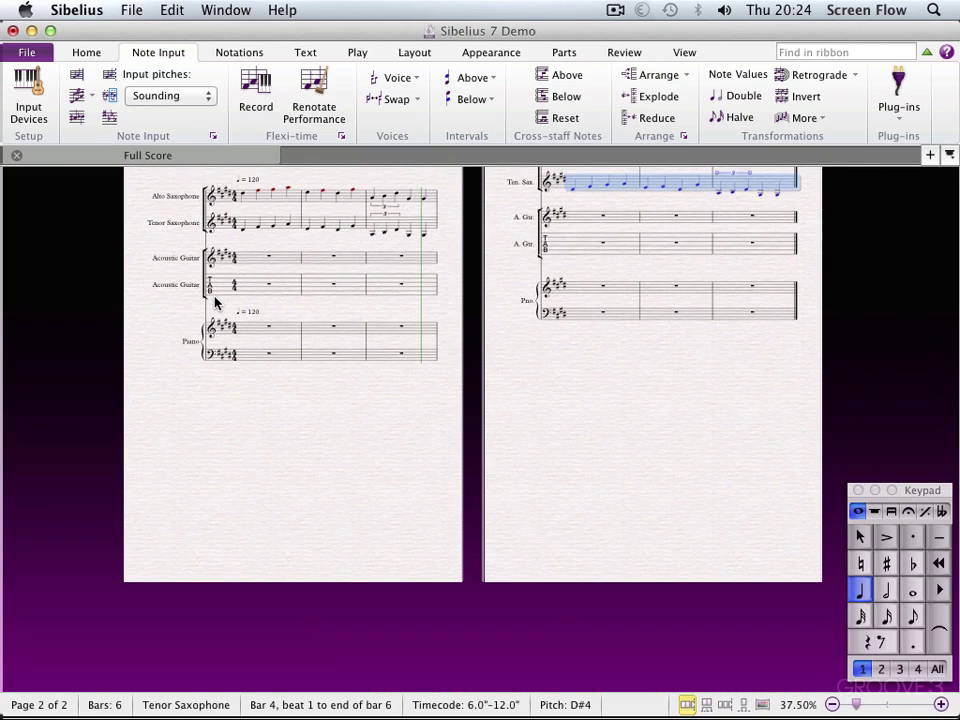
pyautogui.moveTo(192, 386); pyautogui.dragTo(161, 546)
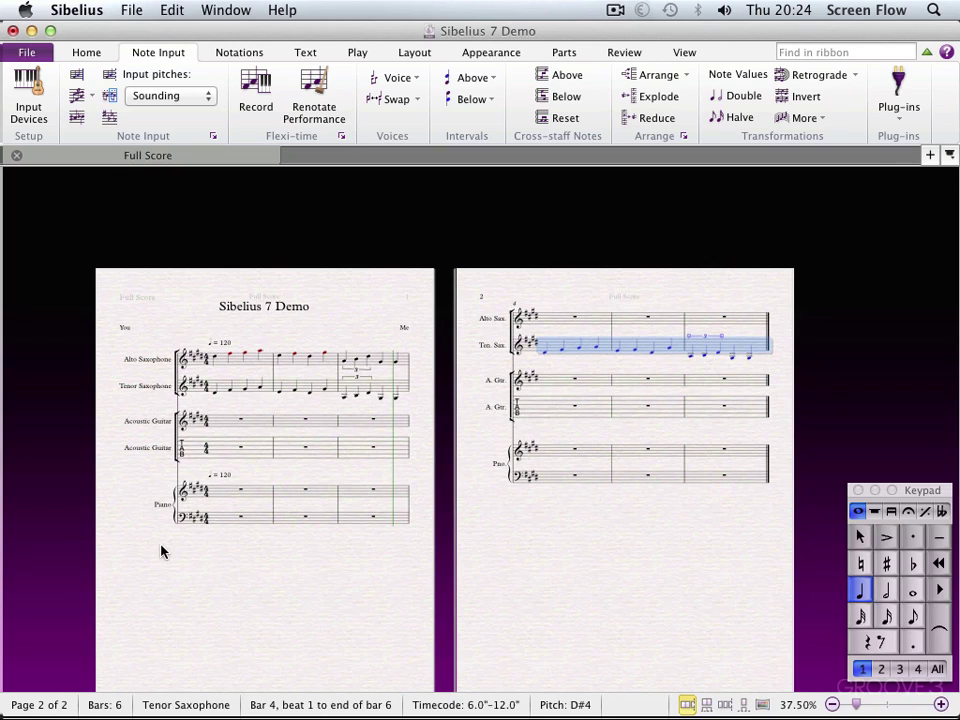
pyautogui.click(267, 364)
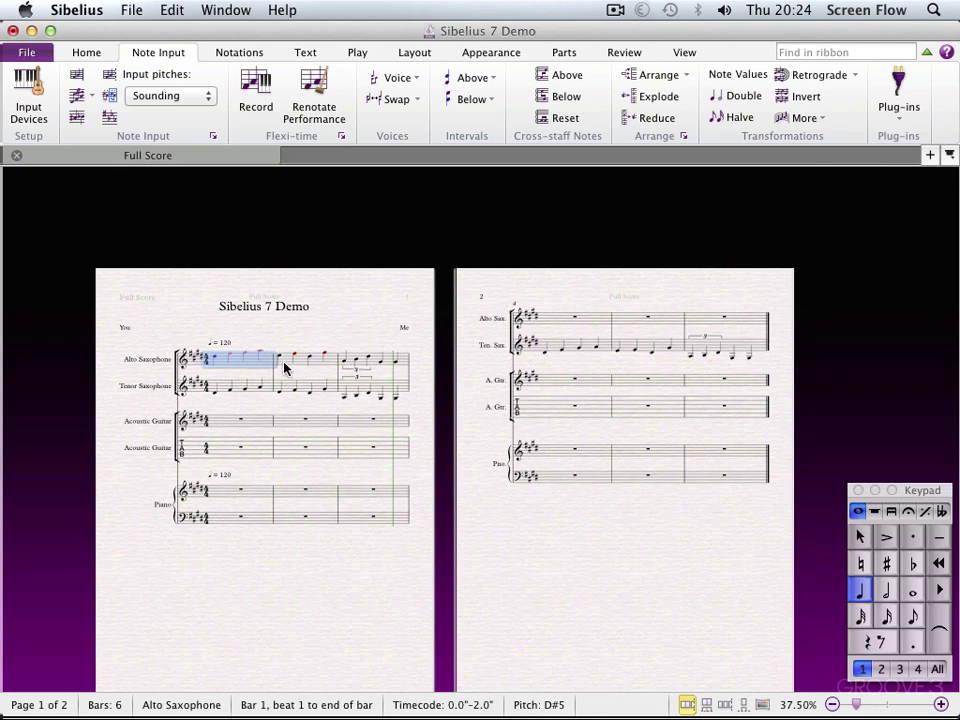
pyautogui.keyDown('shift'); pyautogui.click(390, 364); pyautogui.keyUp('shift')
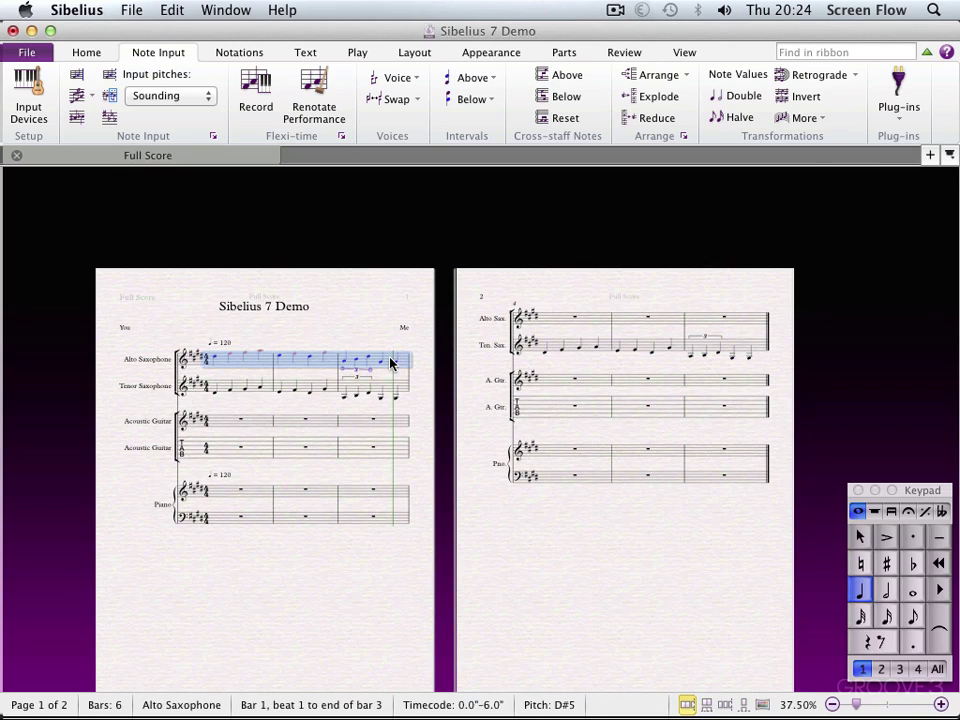
pyautogui.press('r')
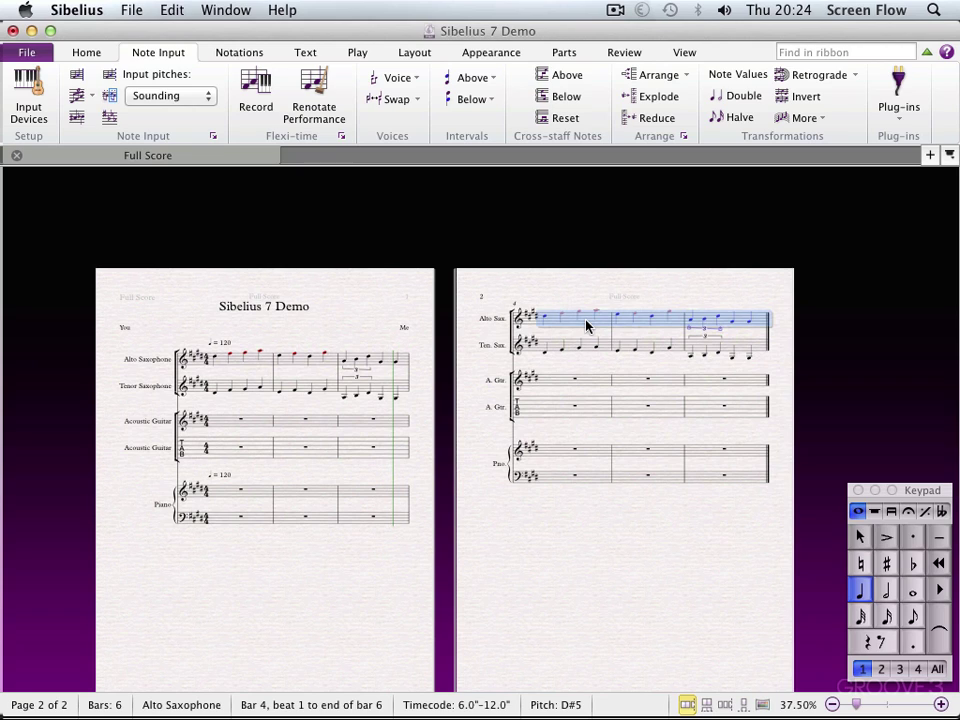
# Lower the Alto and Tenor Saxophone notes in bars 4 to 6 by three diatonic steps and play back the score.
pyautogui.press('Down')
pyautogui.press('Down')
pyautogui.press('Down')
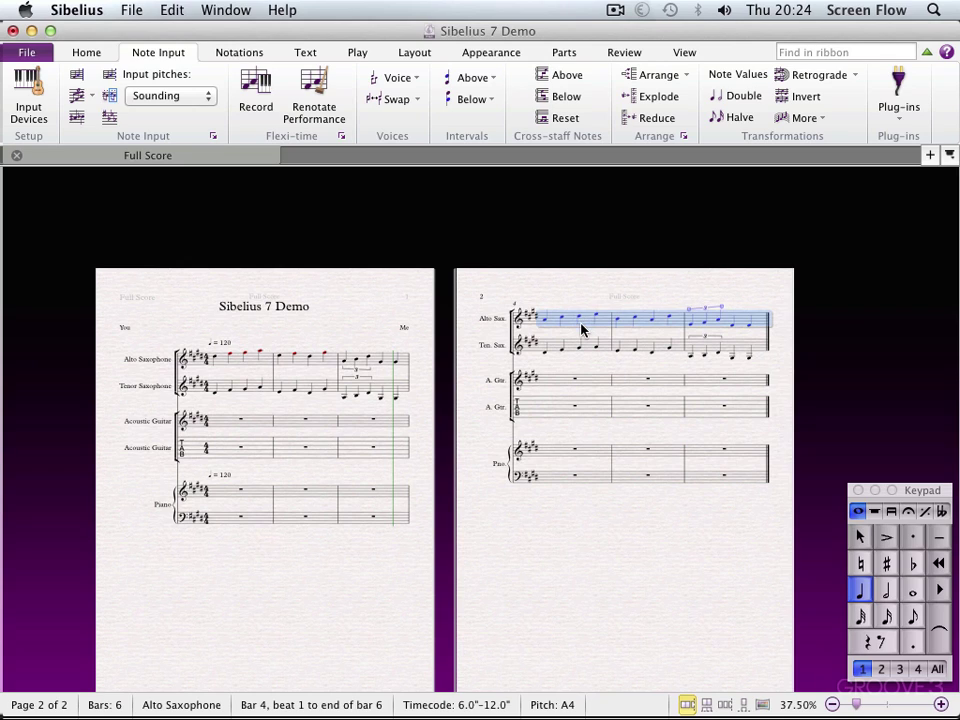
pyautogui.click(601, 344)
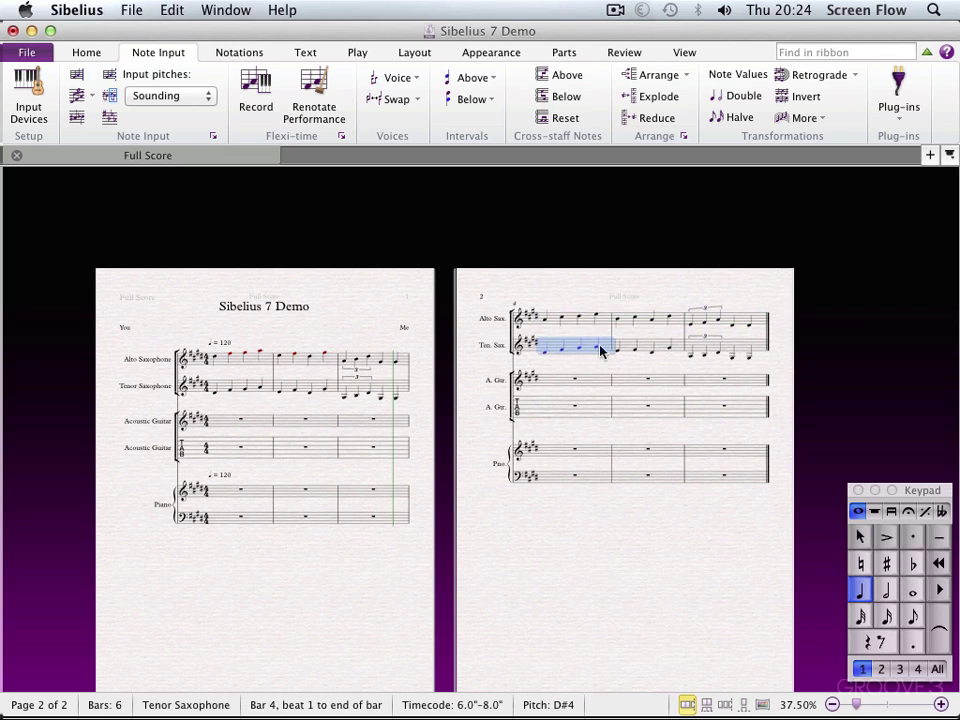
pyautogui.keyDown('shift'); pyautogui.click(742, 347); pyautogui.keyUp('shift')
pyautogui.press('Down')
pyautogui.press('Down')
pyautogui.press('Down')
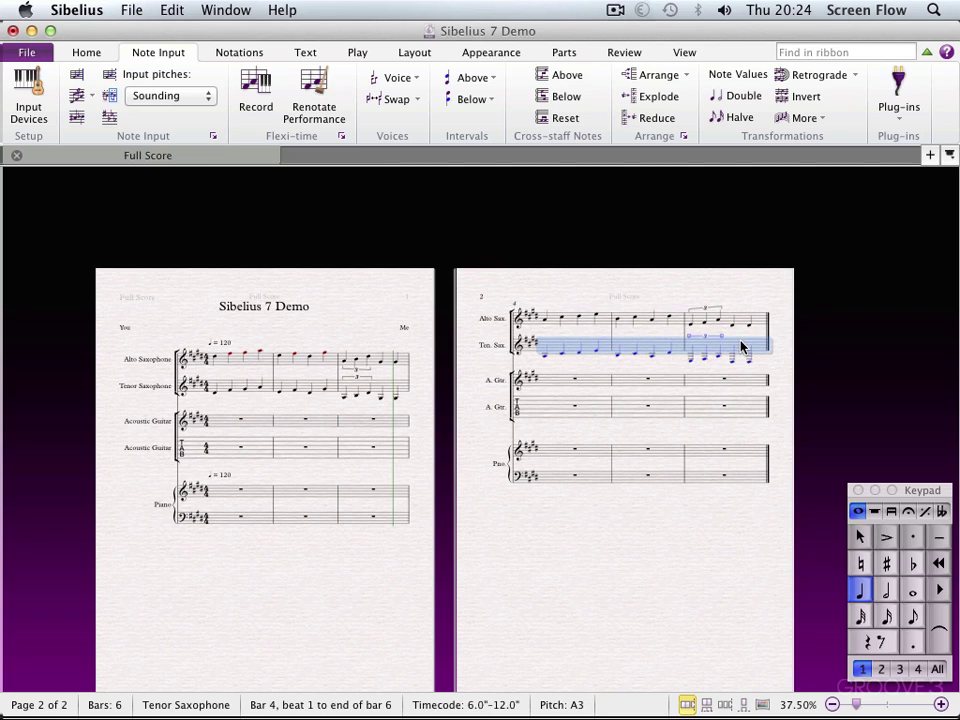
pyautogui.press('Escape')
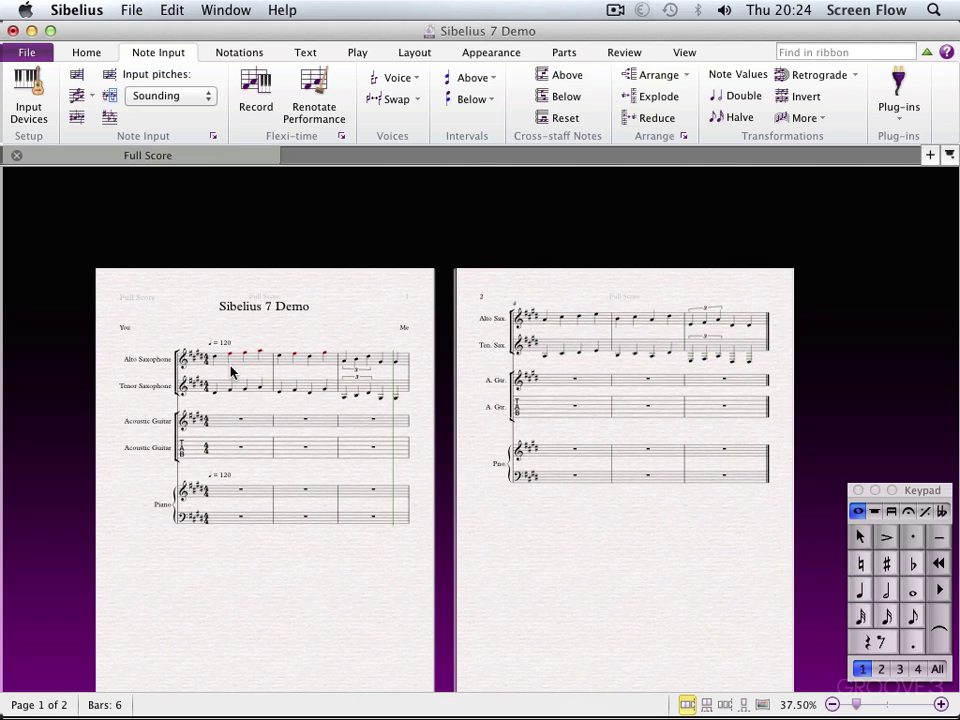
pyautogui.press('space')
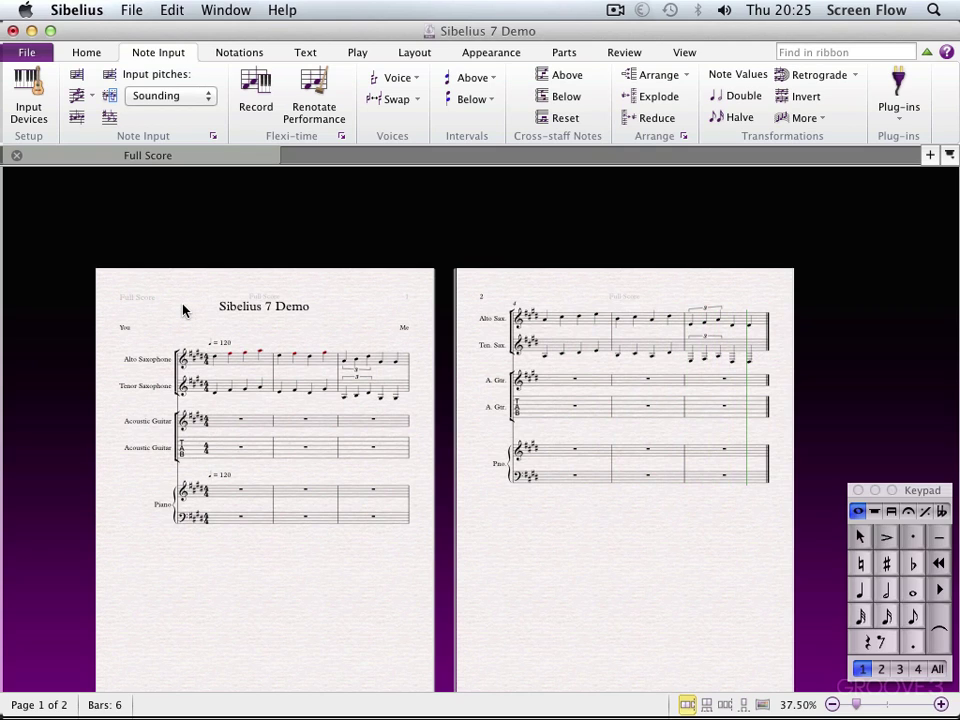
# Transpose bars 1 to 3 of both saxophone staves up by a major 3rd, using double sharps/flats.
pyautogui.click(236, 364)
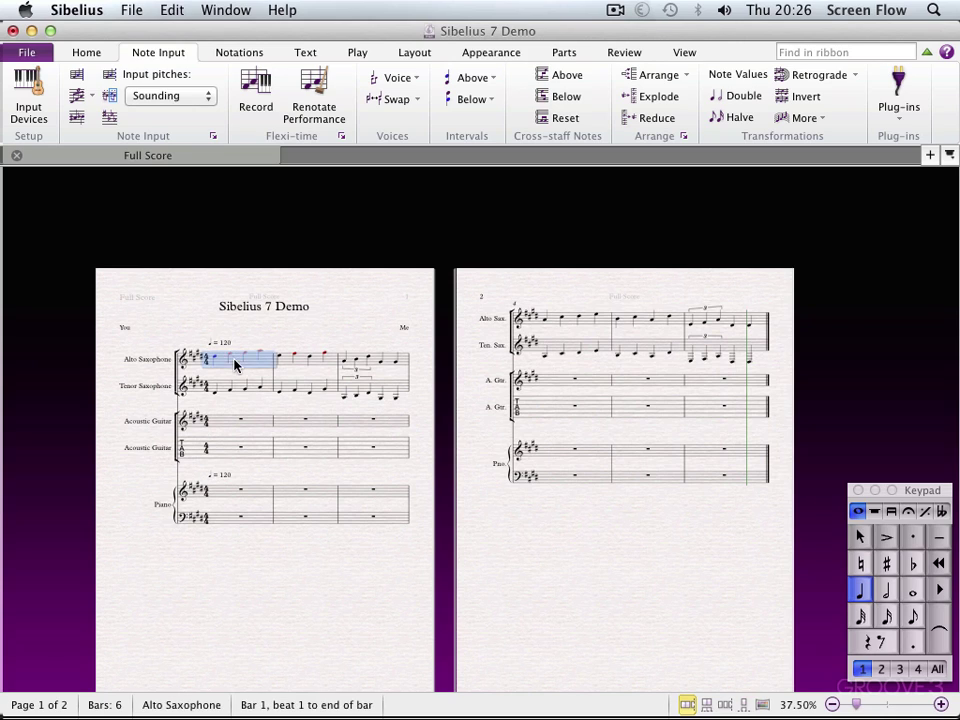
pyautogui.keyDown('shift'); pyautogui.click(390, 388); pyautogui.keyUp('shift')
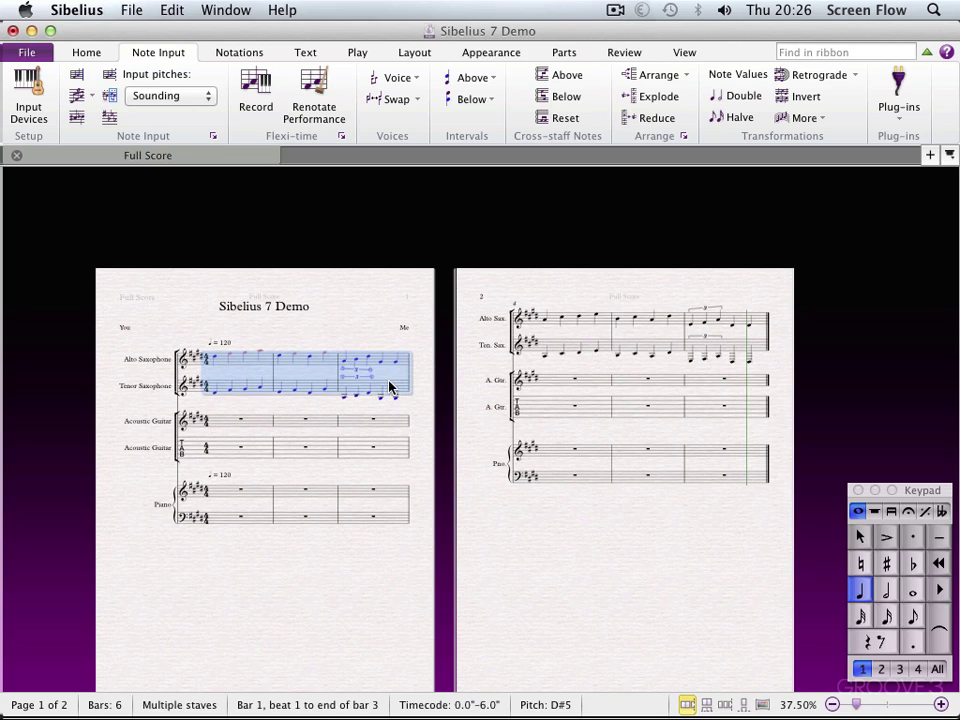
pyautogui.click(112, 118)
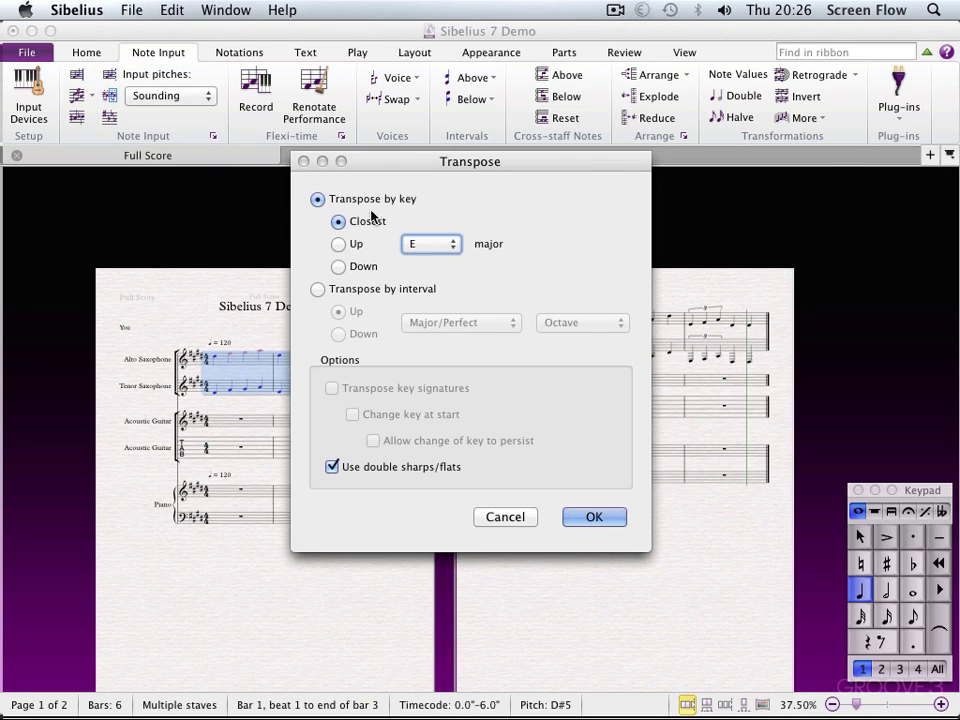
pyautogui.click(317, 289)
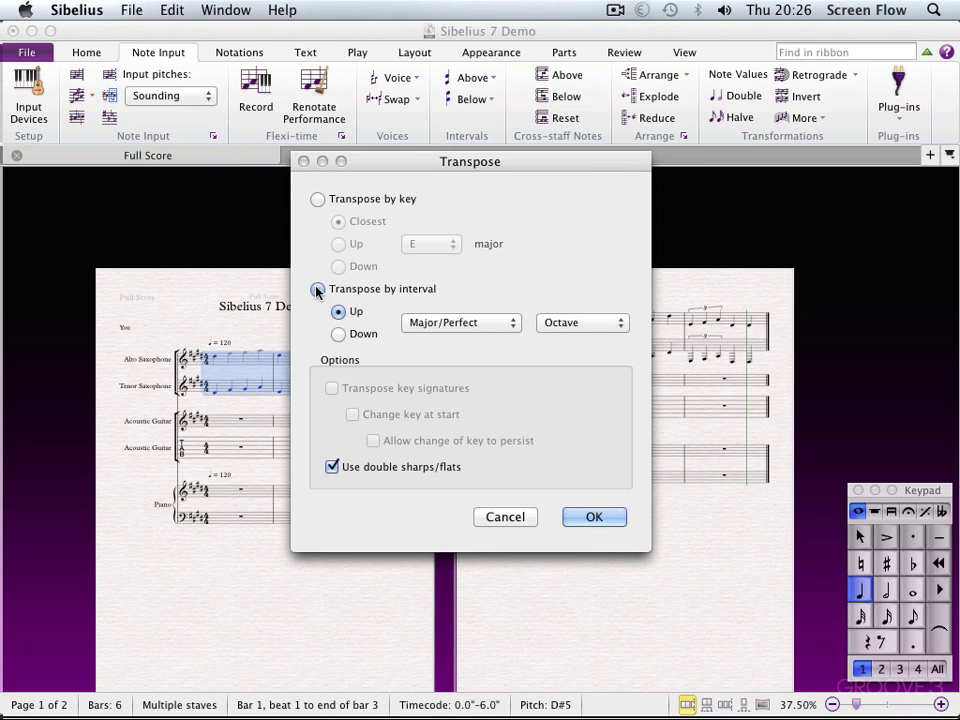
pyautogui.click(580, 322)
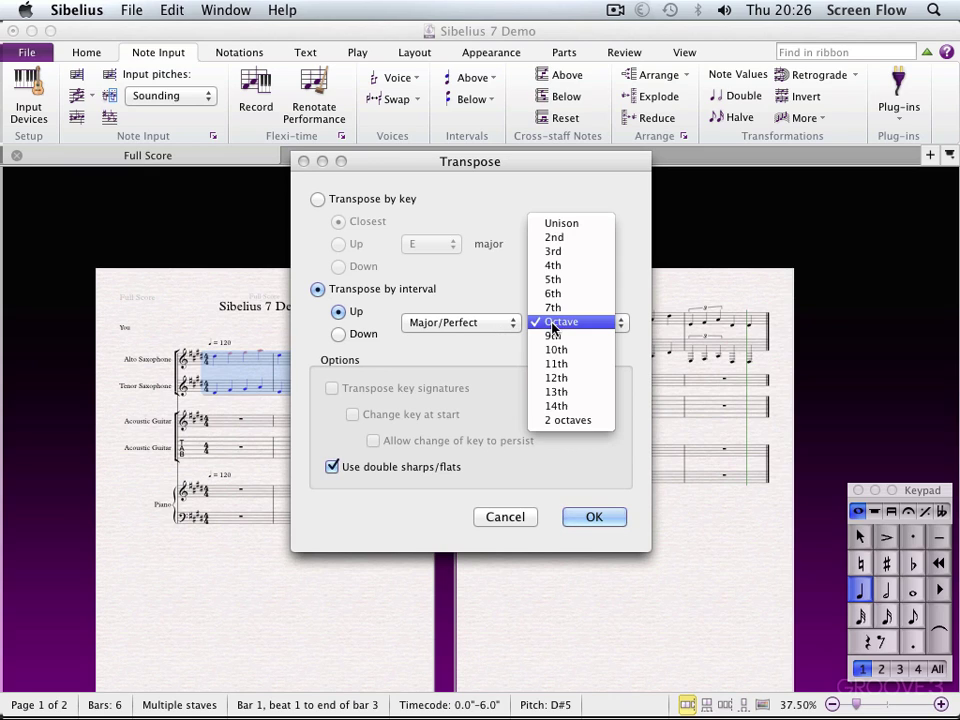
pyautogui.click(556, 252)
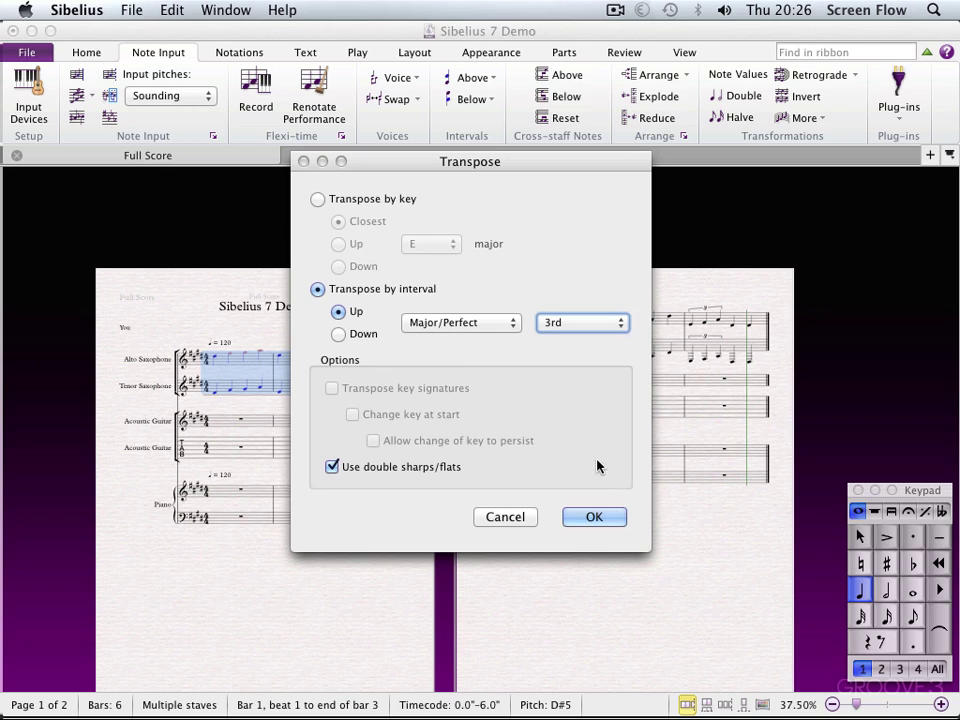
pyautogui.click(592, 517)
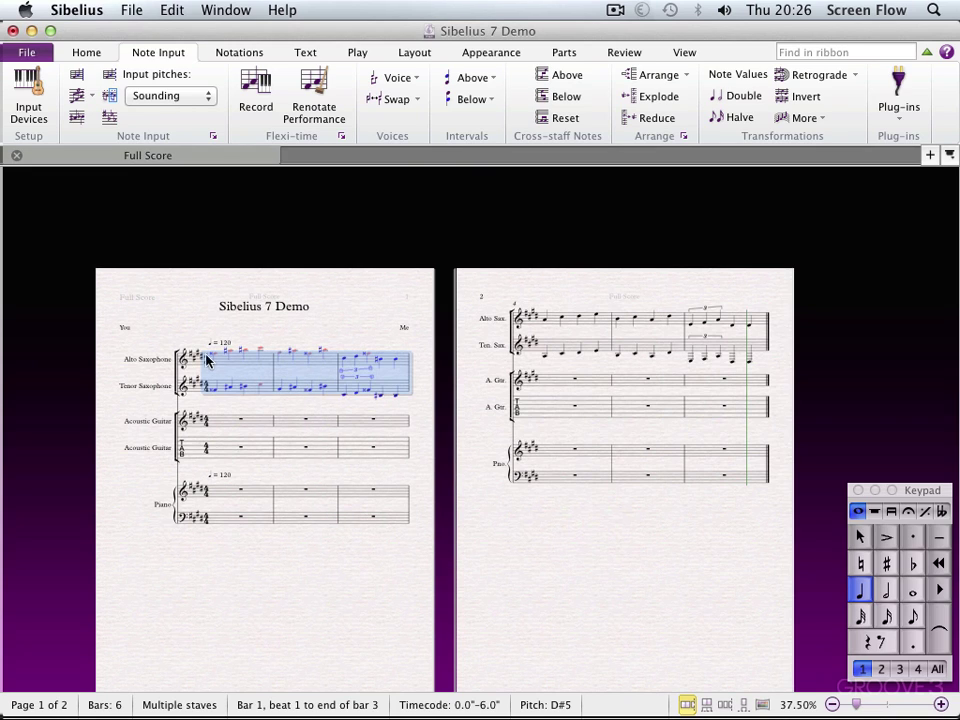
# Play back the score to hear the transposed saxophone passage.
pyautogui.press('Escape')
pyautogui.press('space')
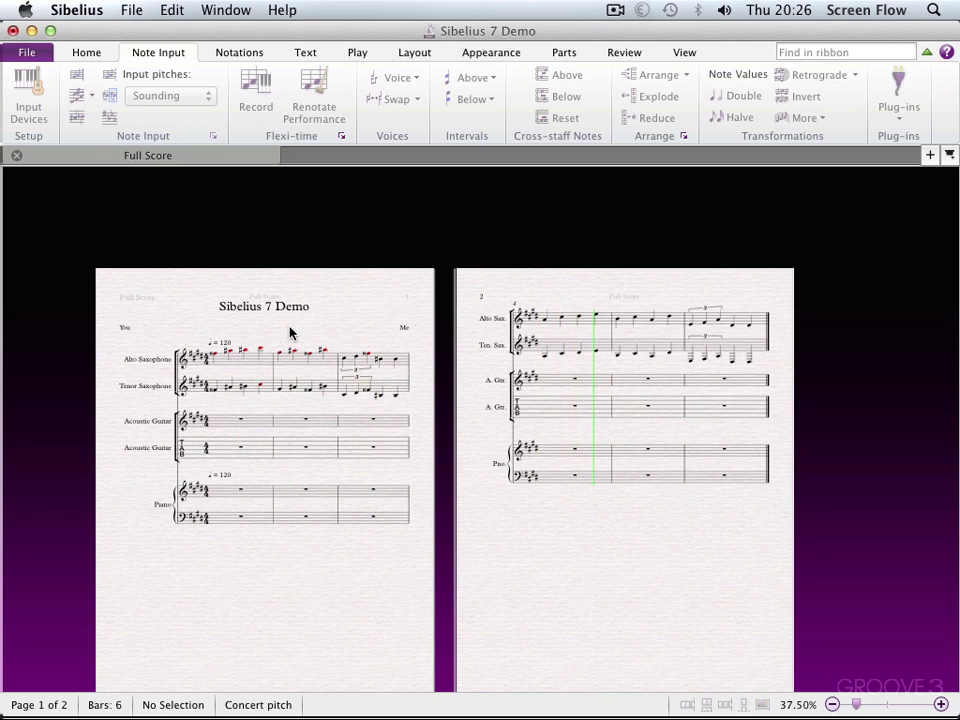
pyautogui.press('space')
# Respell the notes in bars 1 to 3 of both saxophone staves with enharmonic equivalents.
pyautogui.click(235, 359)
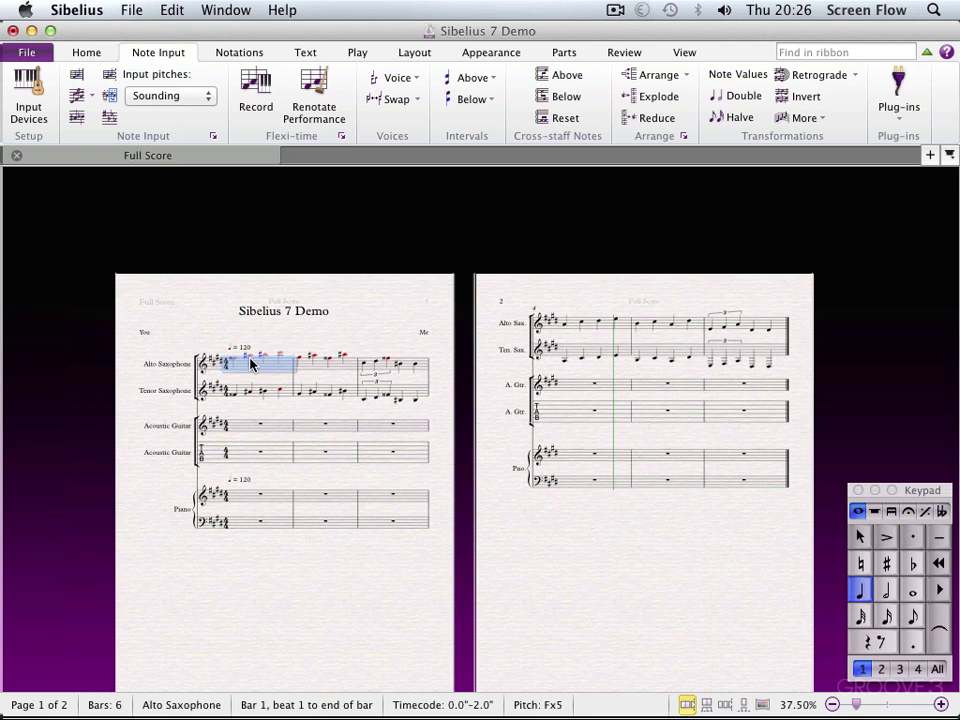
pyautogui.keyDown('shift'); pyautogui.click(415, 397); pyautogui.keyUp('shift')
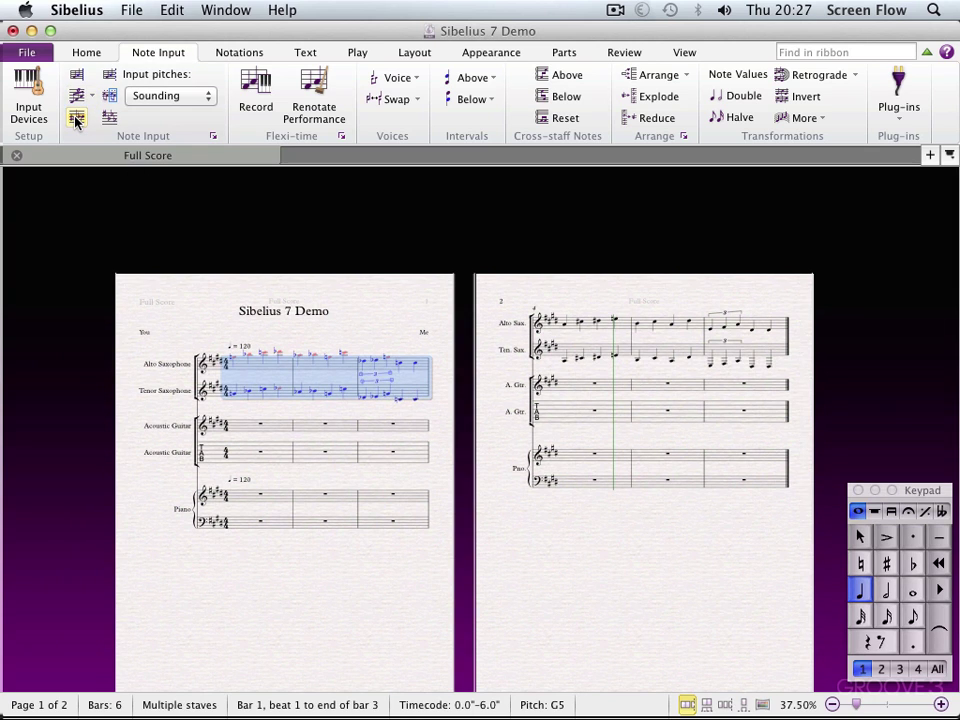
pyautogui.press('super+equal')
pyautogui.press('super+equal')
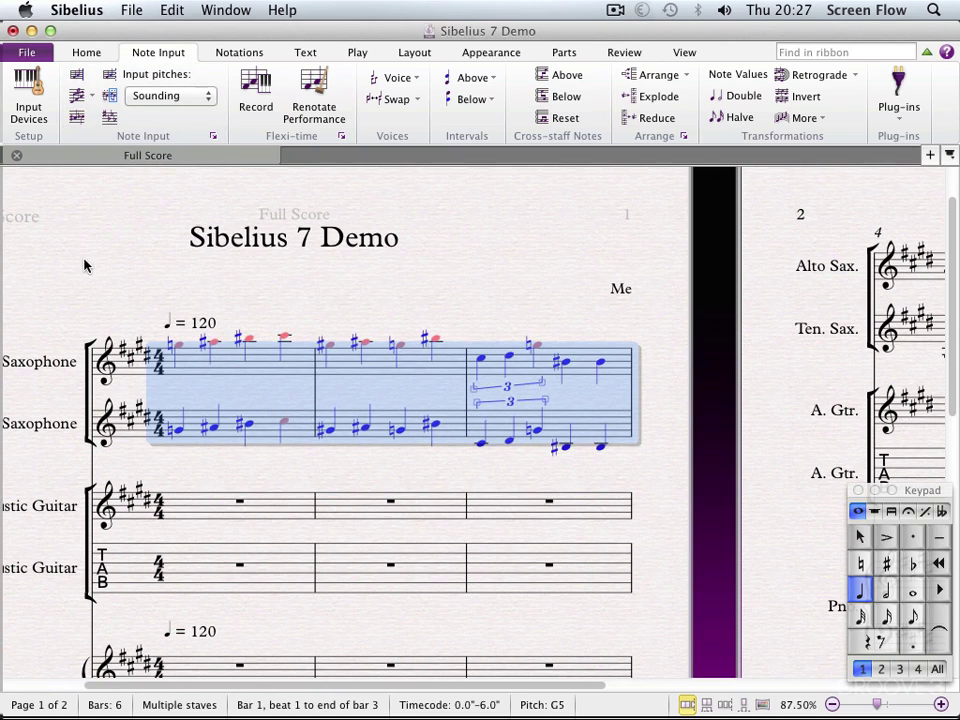
pyautogui.click(118, 300)
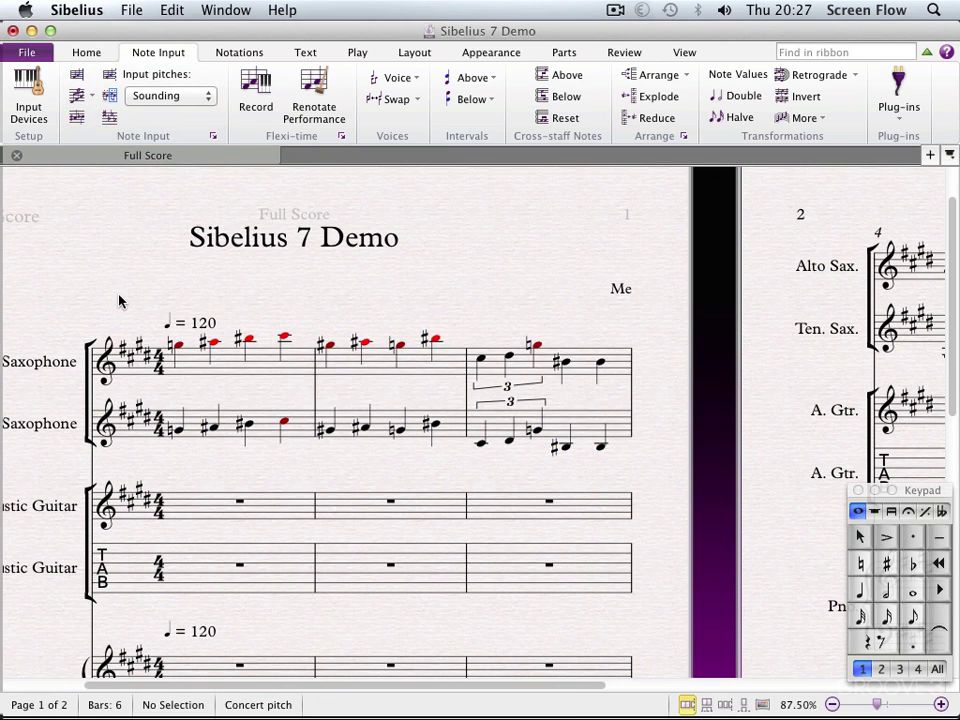
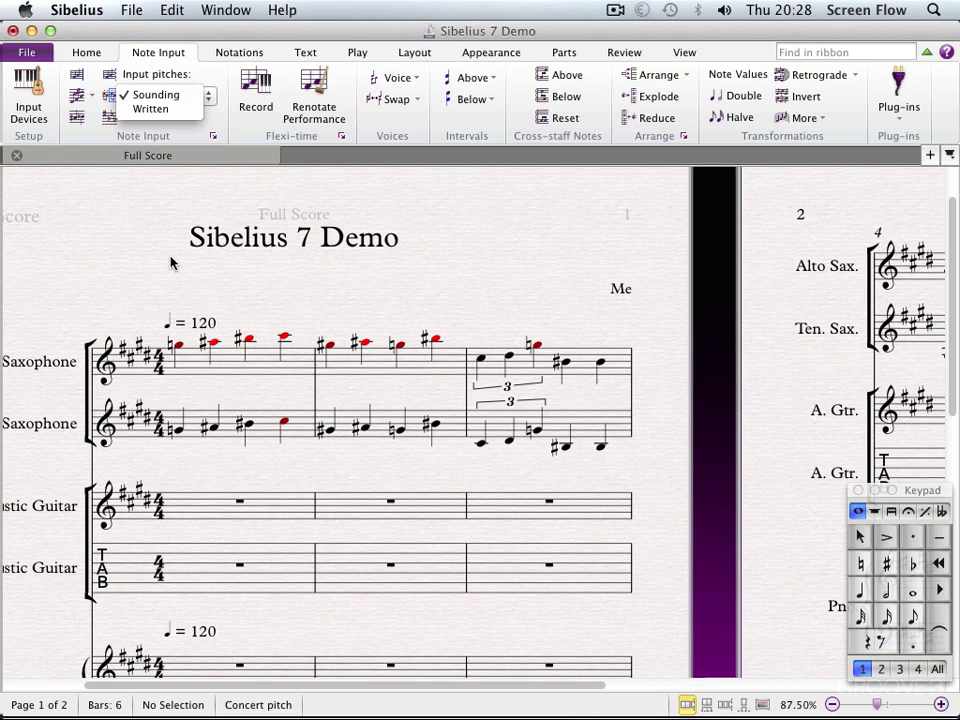
# Check the input pitches options and keep Sounding.
pyautogui.click(170, 96)
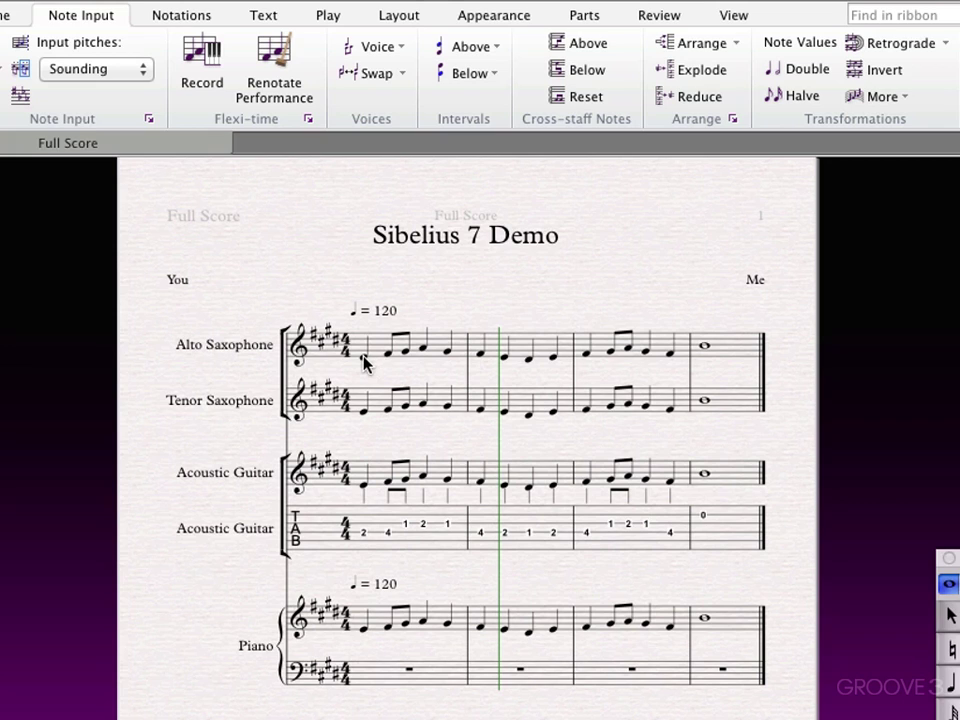
# Add a 3rd above the Alto Saxophone's first note and a 3rd below the Tenor Saxophone's first note.
pyautogui.click(364, 357)
pyautogui.click(493, 53)
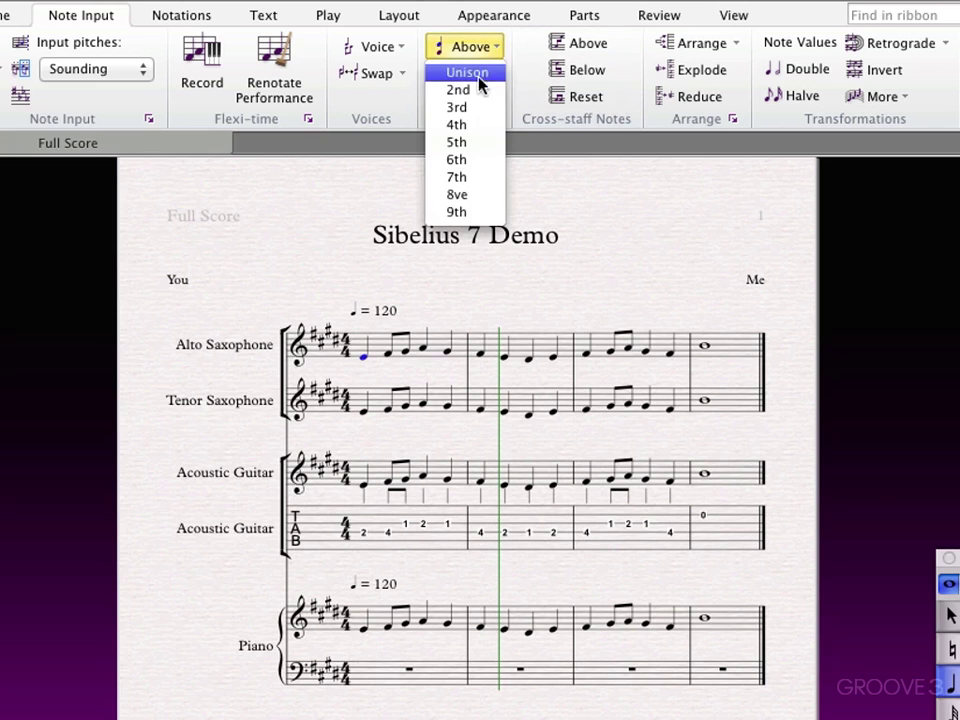
pyautogui.click(477, 108)
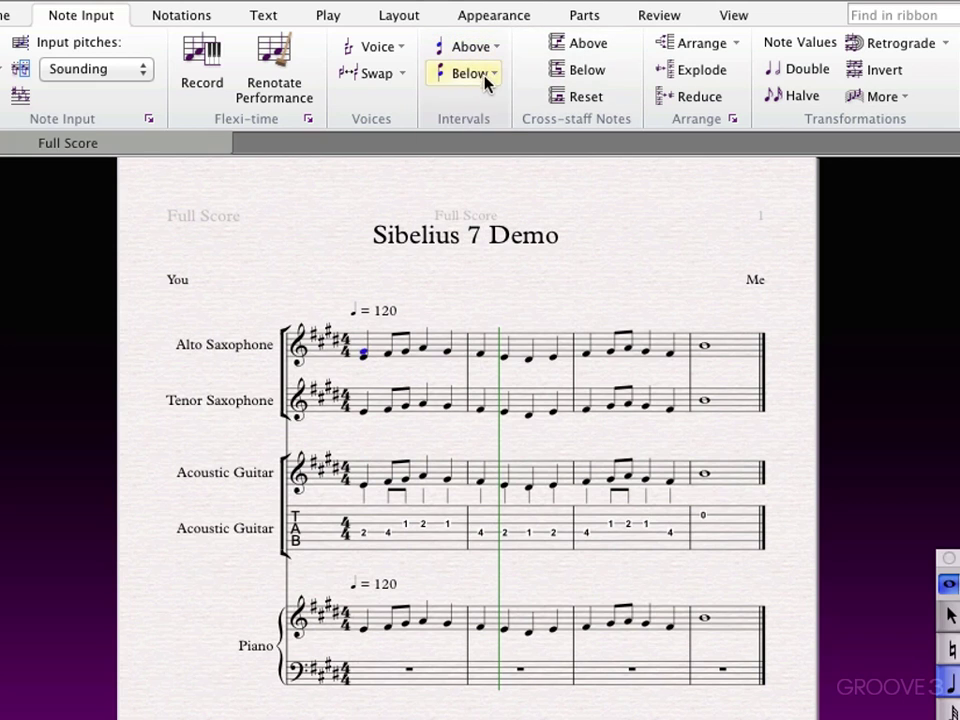
pyautogui.click(364, 411)
pyautogui.click(493, 75)
pyautogui.click(486, 137)
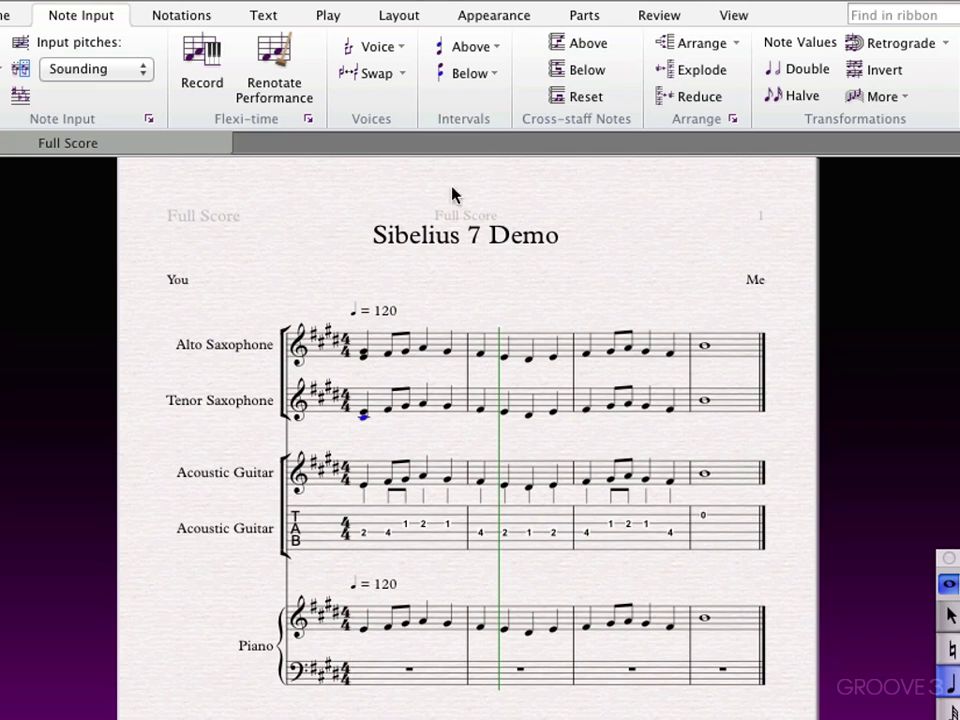
# Undo the intervals added to the first notes of the Alto and Tenor Saxophone.
pyautogui.click(381, 349)
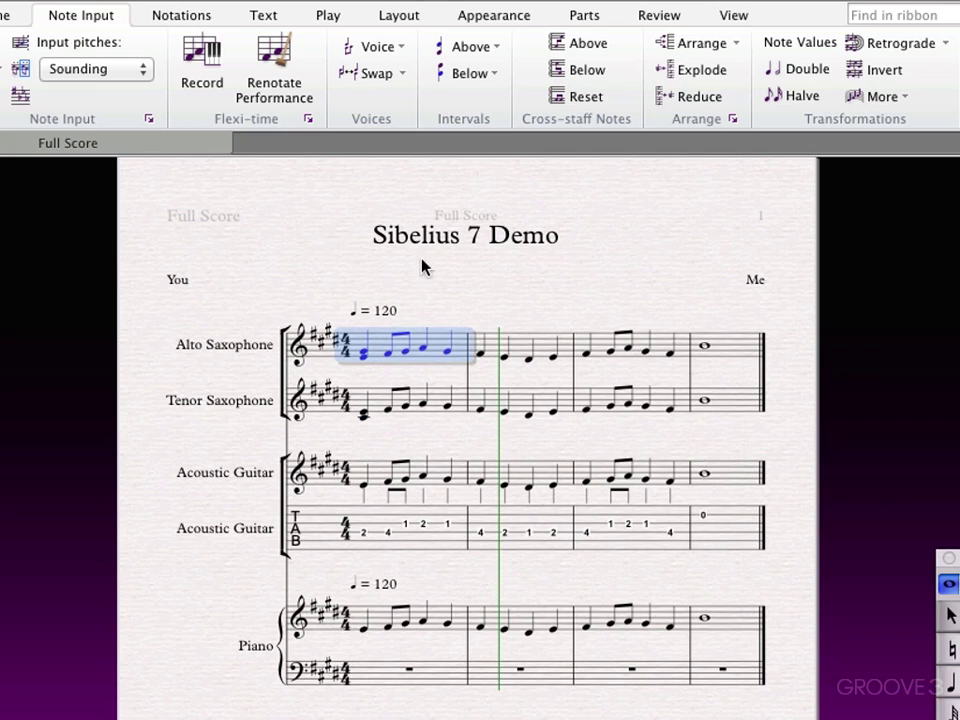
pyautogui.press('super+z')
pyautogui.press('super+z')
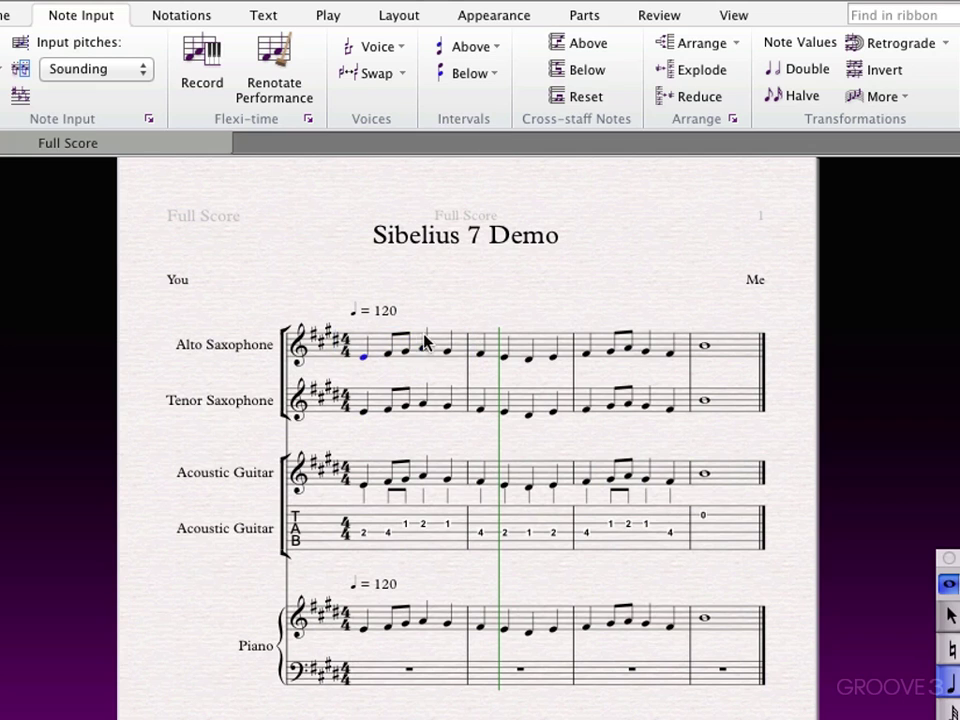
# Add a 3rd above every note in the Alto Saxophone's bars 1 to 4.
pyautogui.click(726, 352)
pyautogui.keyDown('shift'); pyautogui.click(437, 349); pyautogui.keyUp('shift')
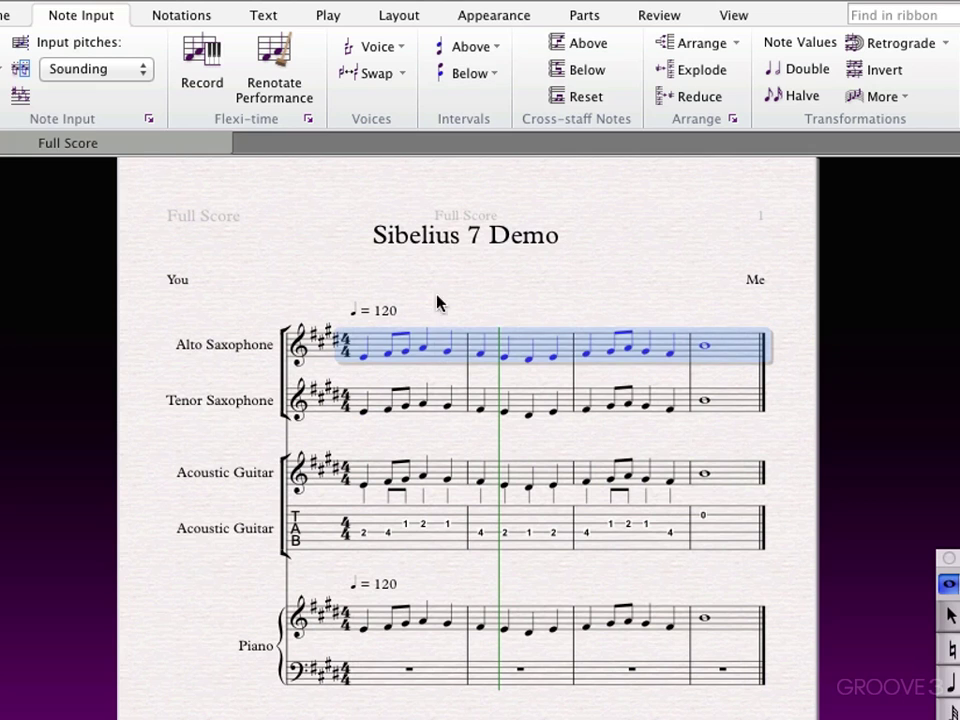
pyautogui.click(494, 46)
pyautogui.click(457, 107)
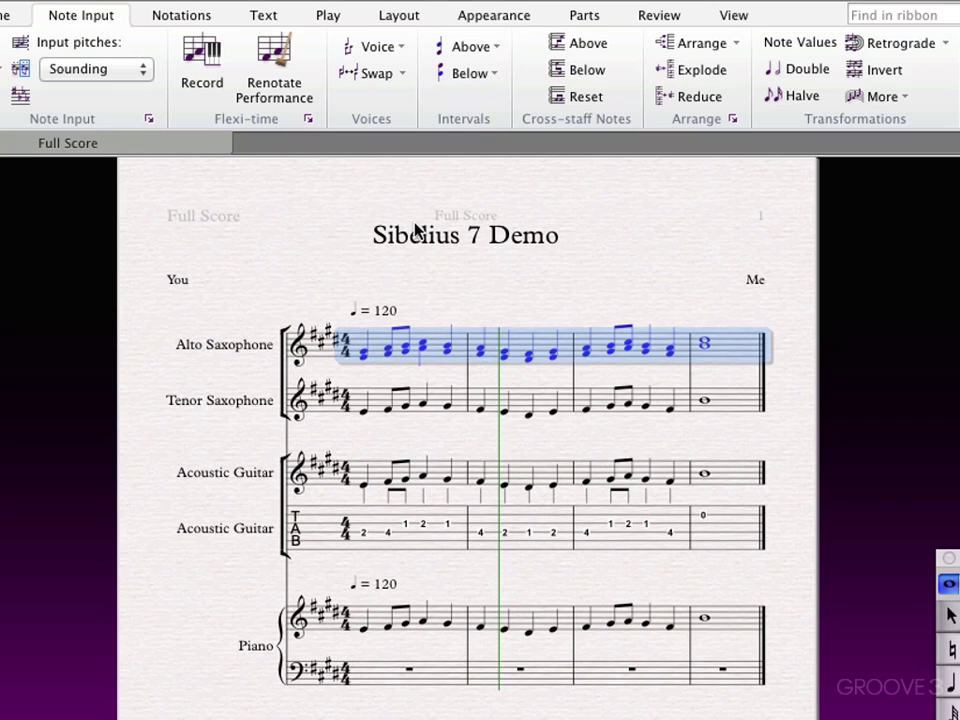
# Play back the selected Alto Saxophone passage and undo the 3rds added above its notes.
pyautogui.press('space')
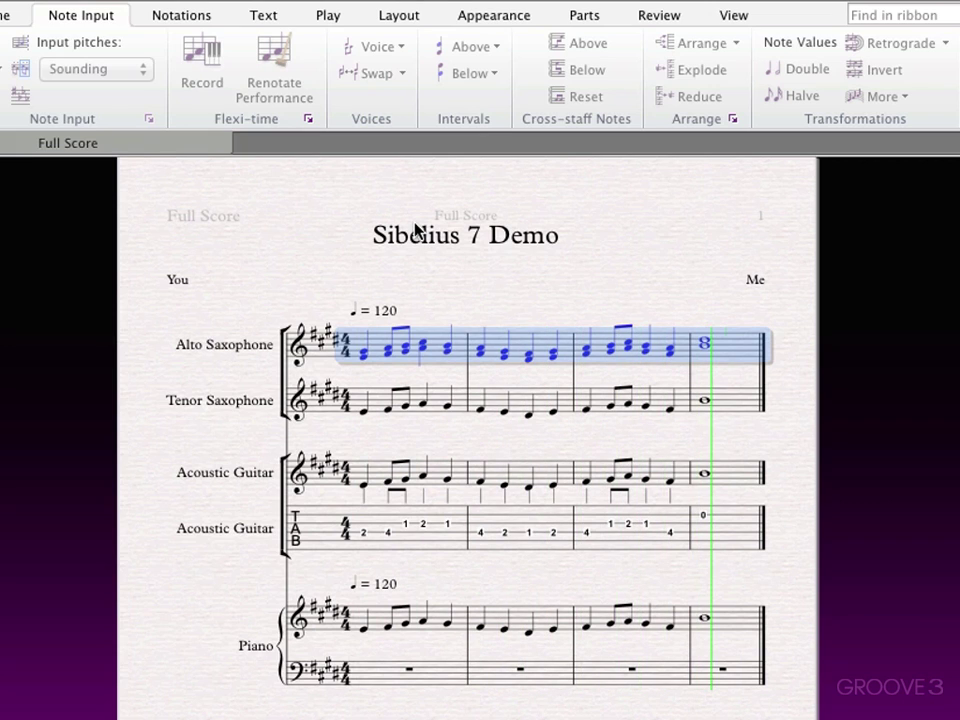
pyautogui.press('Escape')
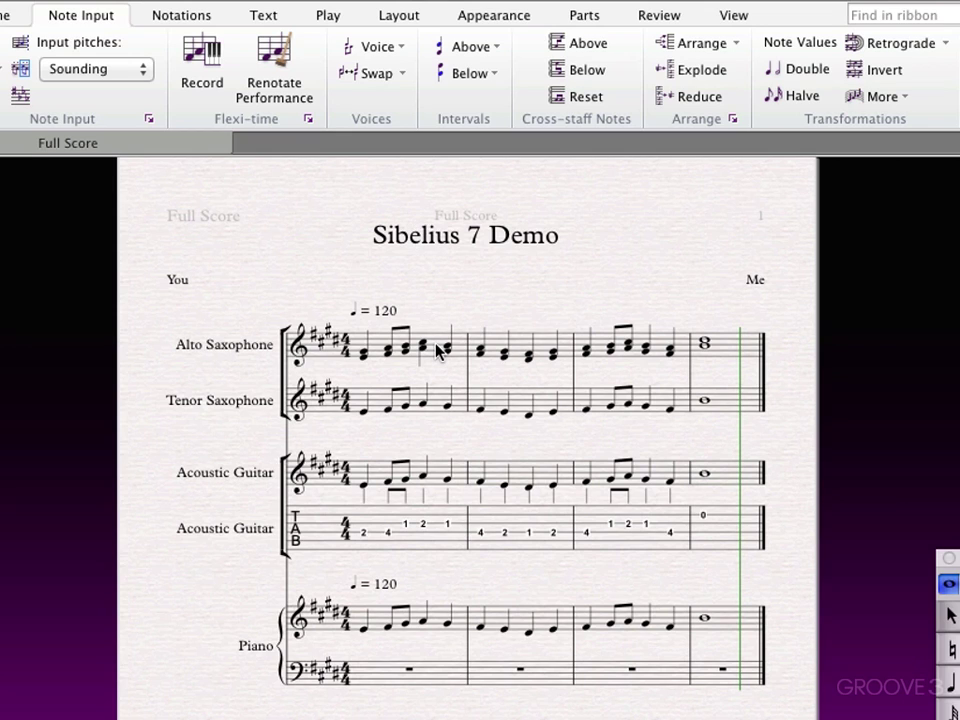
pyautogui.hotkey('ctrl', 'z')
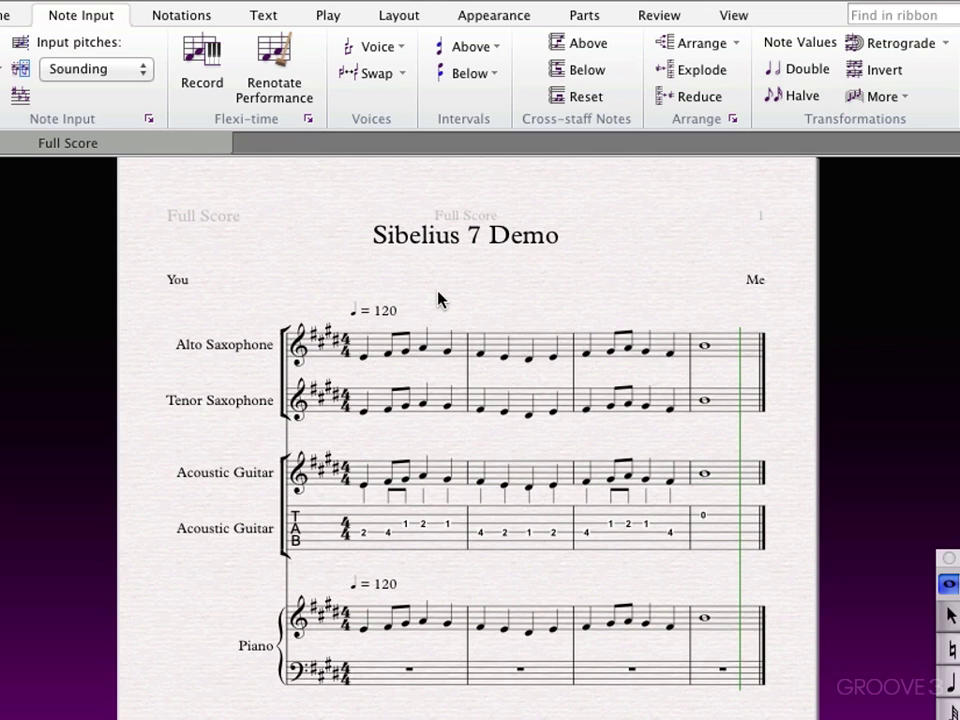
# Stack two 3rds above every note in the Alto Saxophone's bar 1 to form triads.
pyautogui.click(437, 350)
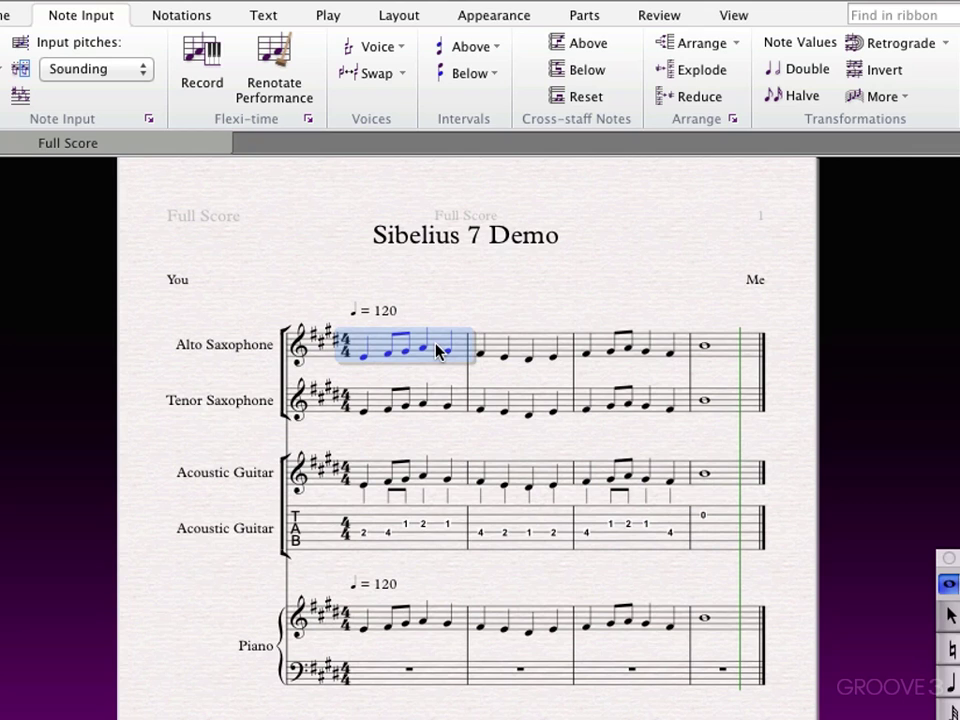
pyautogui.press('2')
pyautogui.press('3')
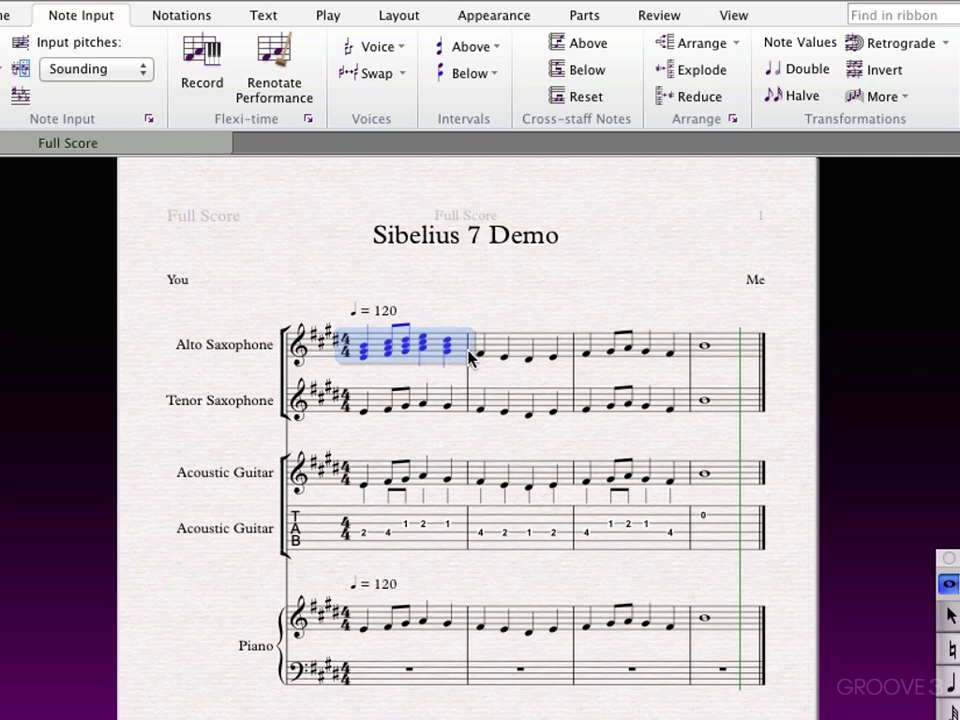
# Add a 3rd below every note in the Alto Saxophone's bar 2 and two stacked 5ths above every note in bar 3.
pyautogui.click(499, 350)
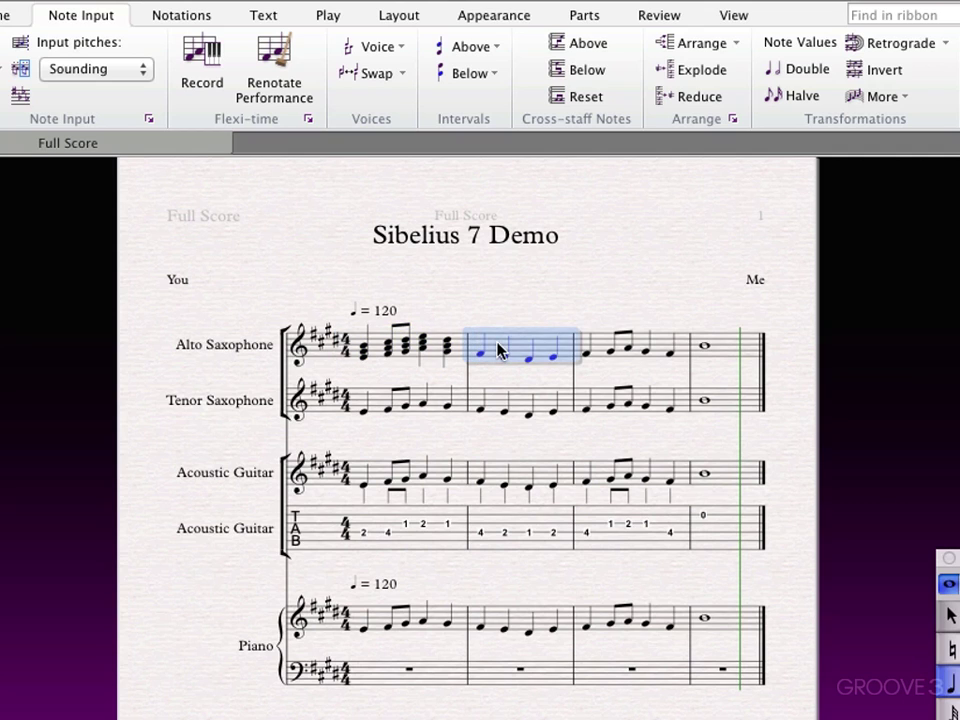
pyautogui.press('3')
pyautogui.click(601, 348)
pyautogui.press('3')
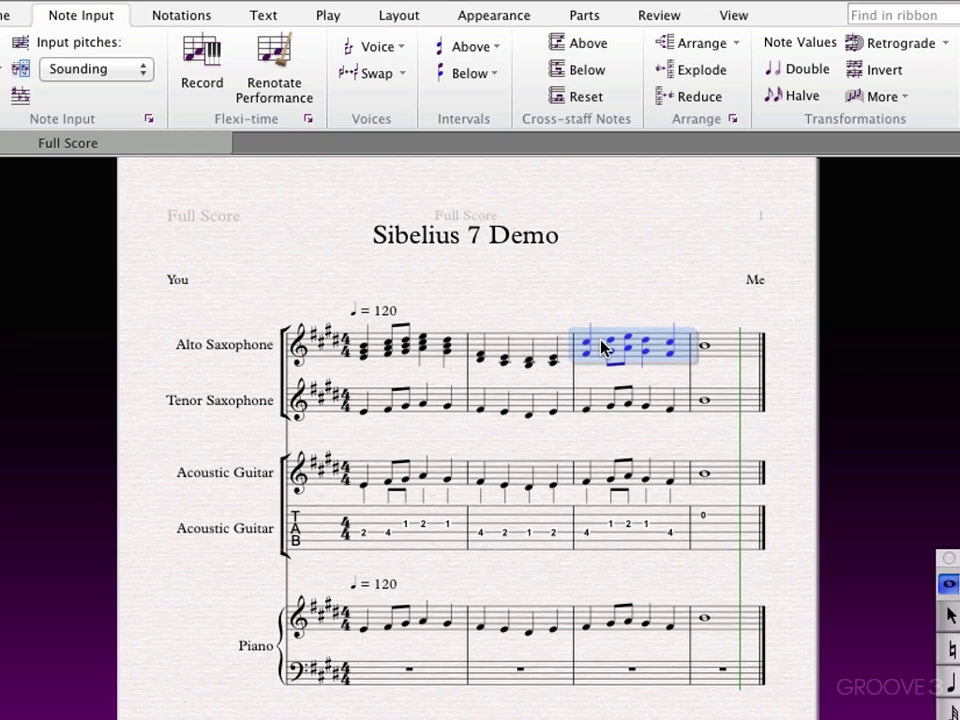
pyautogui.press('3')
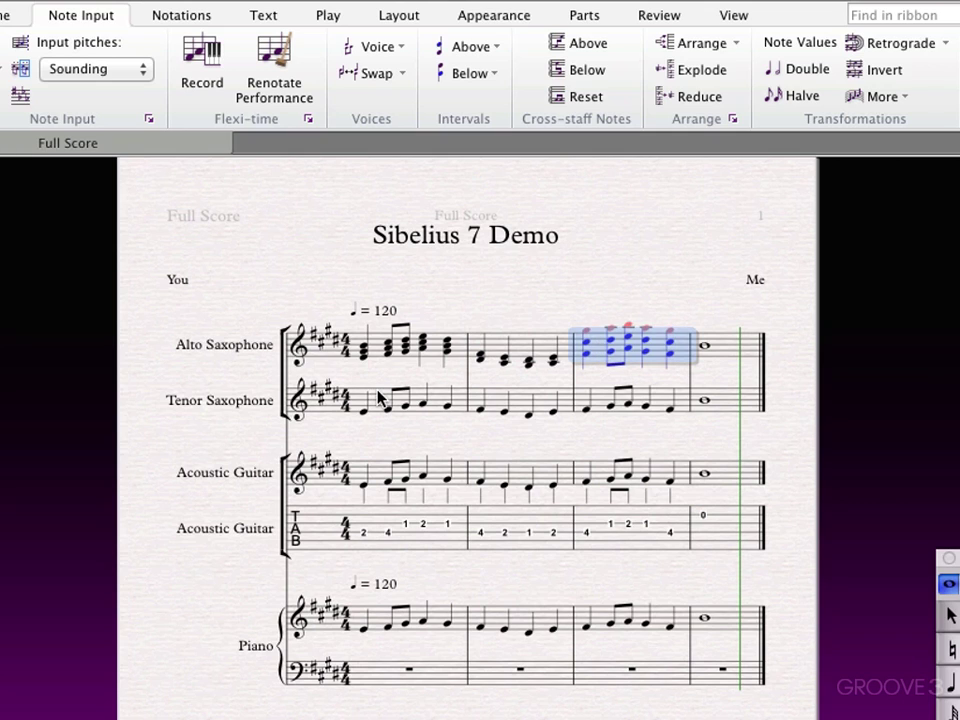
pyautogui.press('Escape')
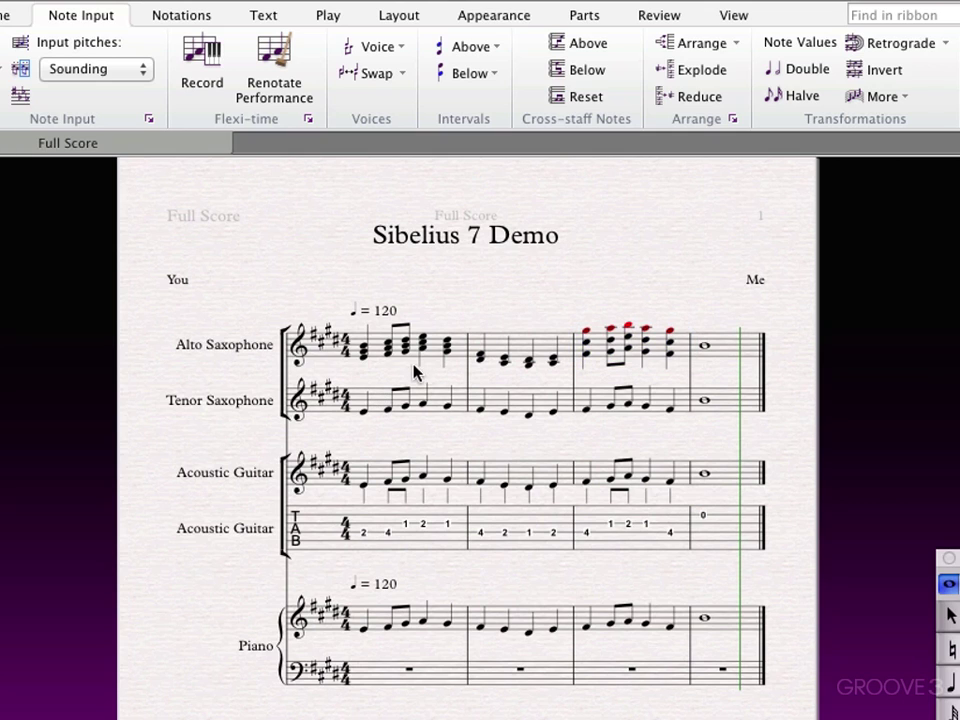
# Play back only the Alto Saxophone's bars 1 to 4.
pyautogui.click(430, 356)
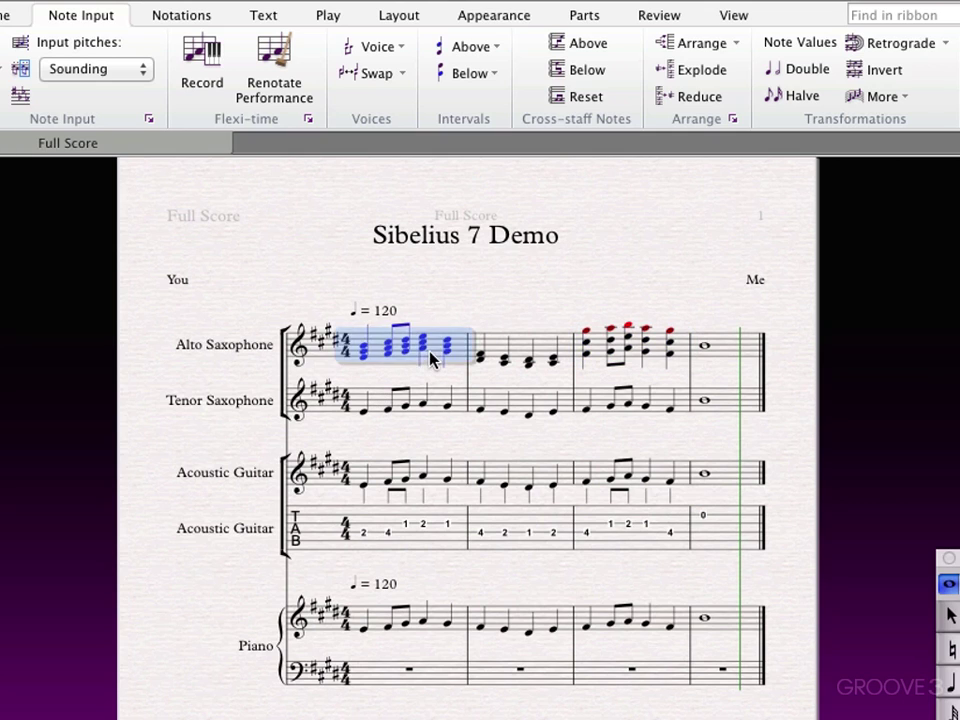
pyautogui.keyDown('shift'); pyautogui.click(720, 355); pyautogui.keyUp('shift')
pyautogui.press('space')
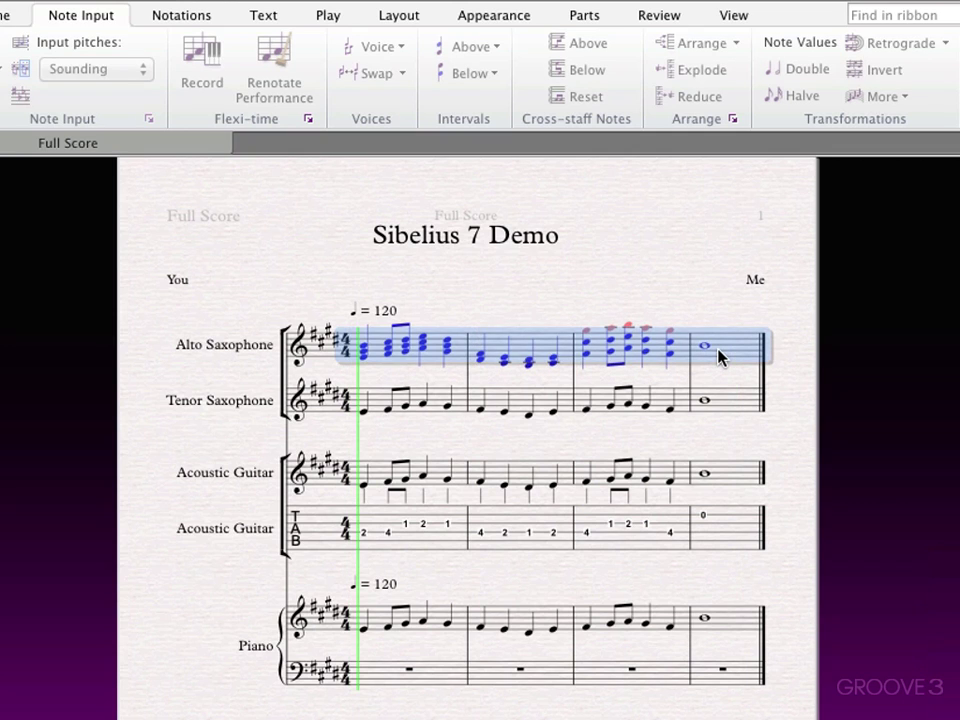